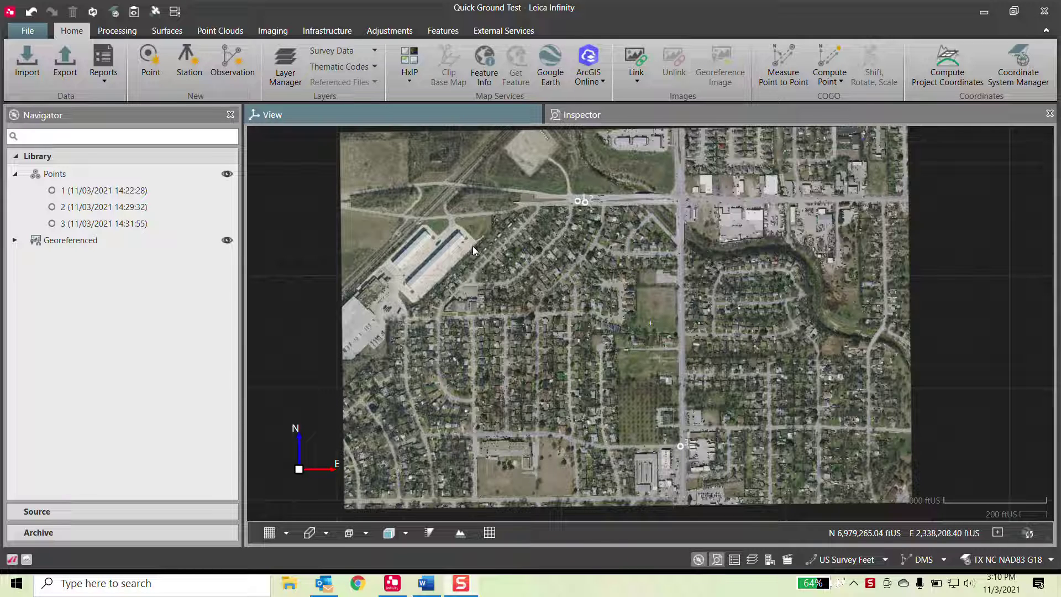
Start a new transformation in the Coordinate System Manager and review the available transformation types.
click(1019, 62)
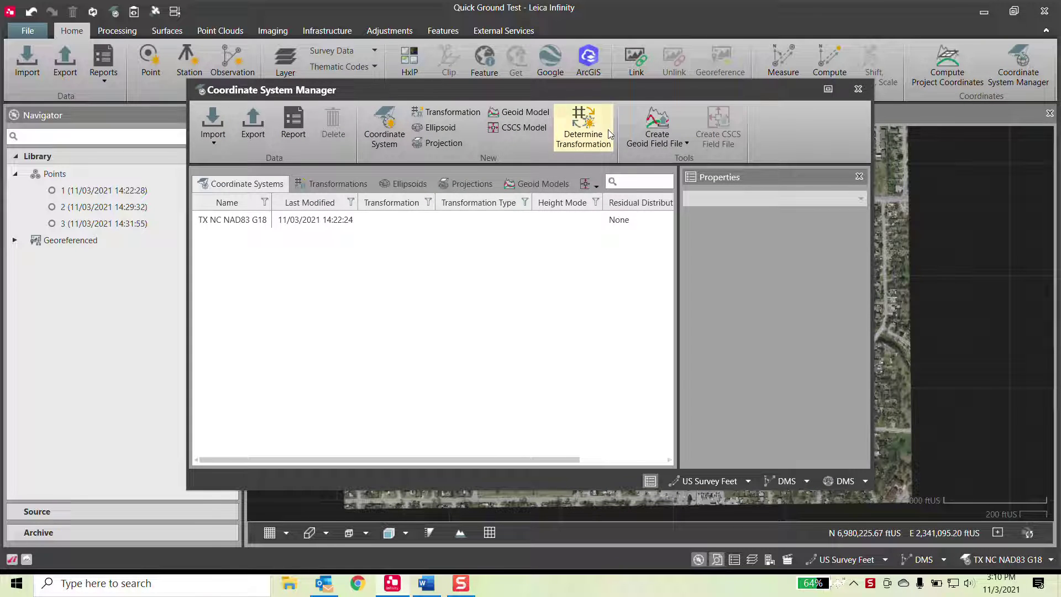
click(584, 129)
click(553, 149)
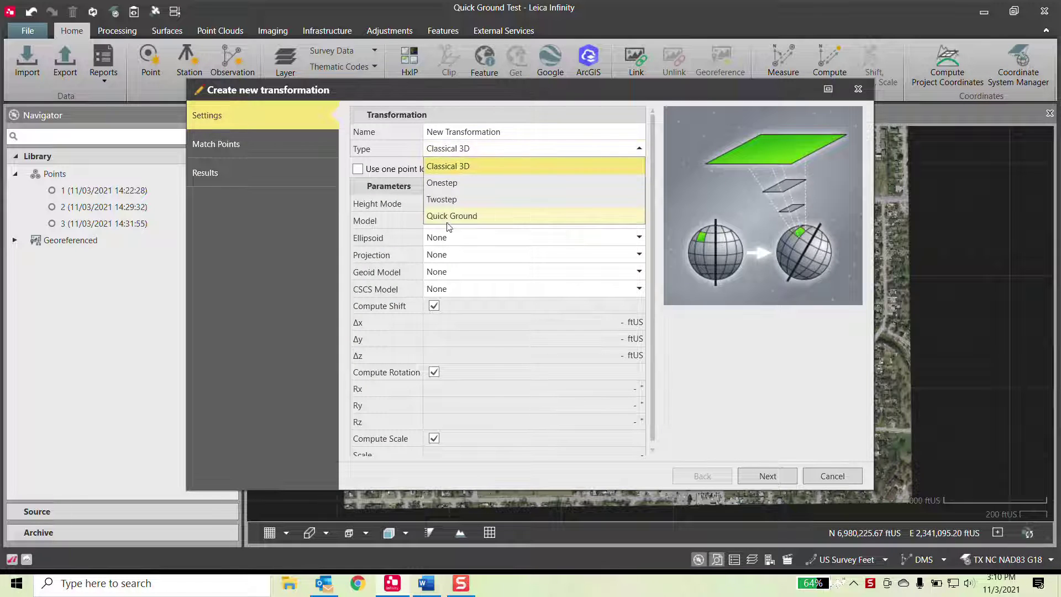
click(868, 100)
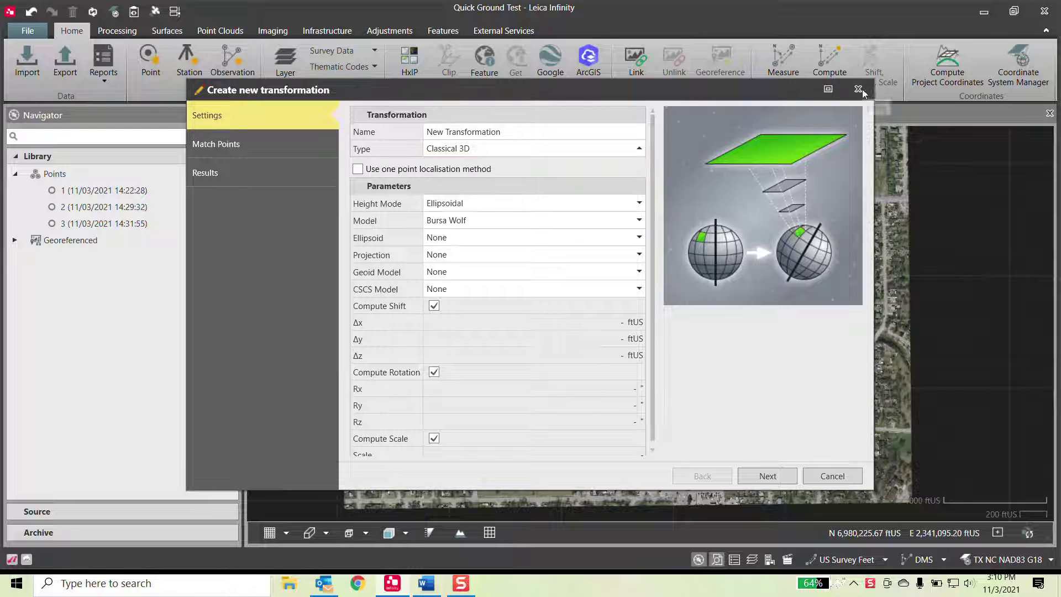
Cancel the transformation, close the manager, and show the Features table for points 1–3.
click(829, 476)
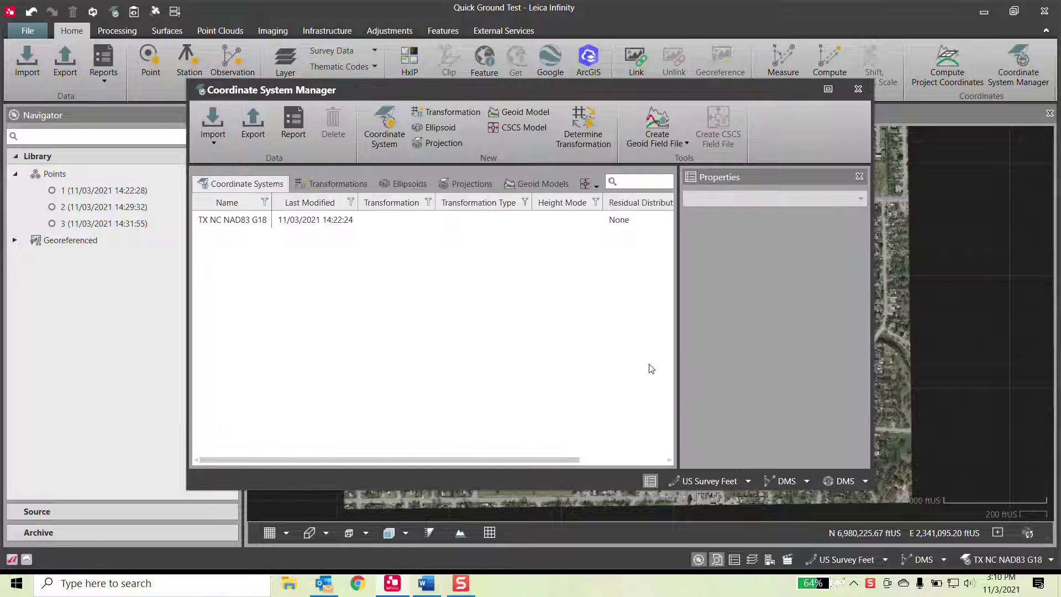
click(858, 89)
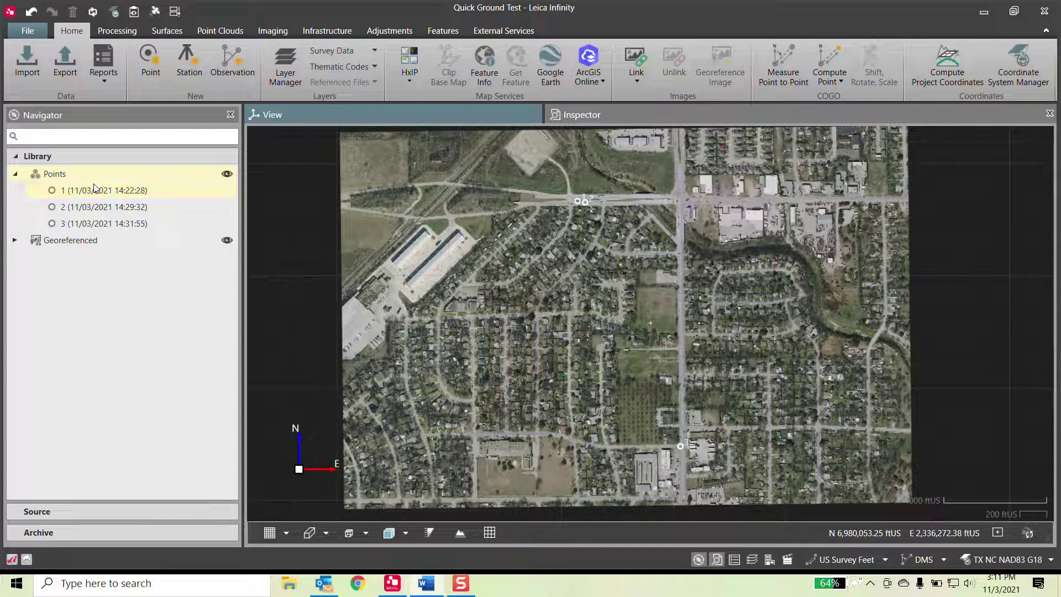
click(608, 116)
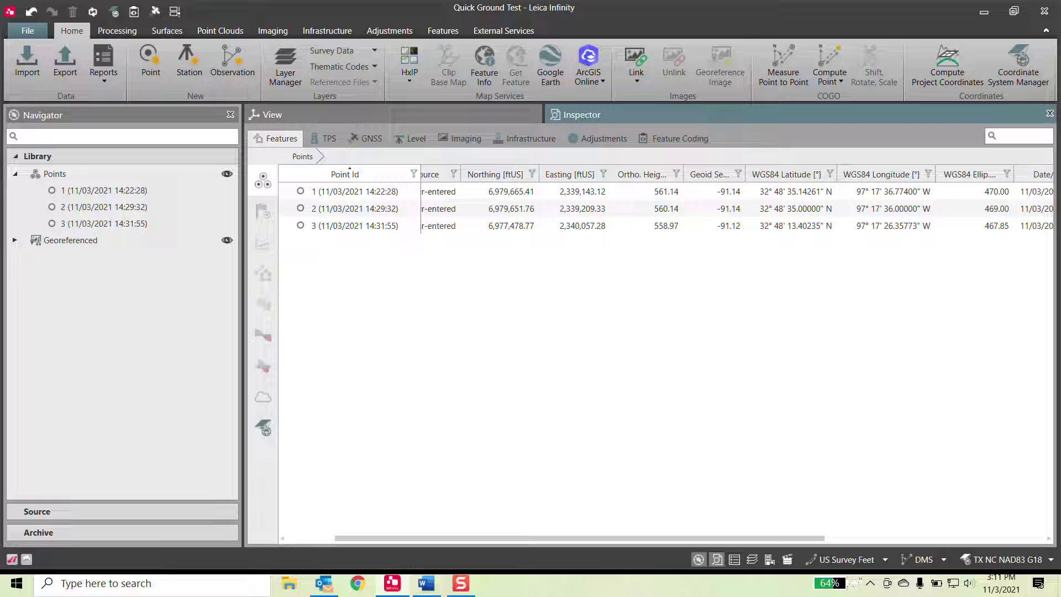
click(426, 584)
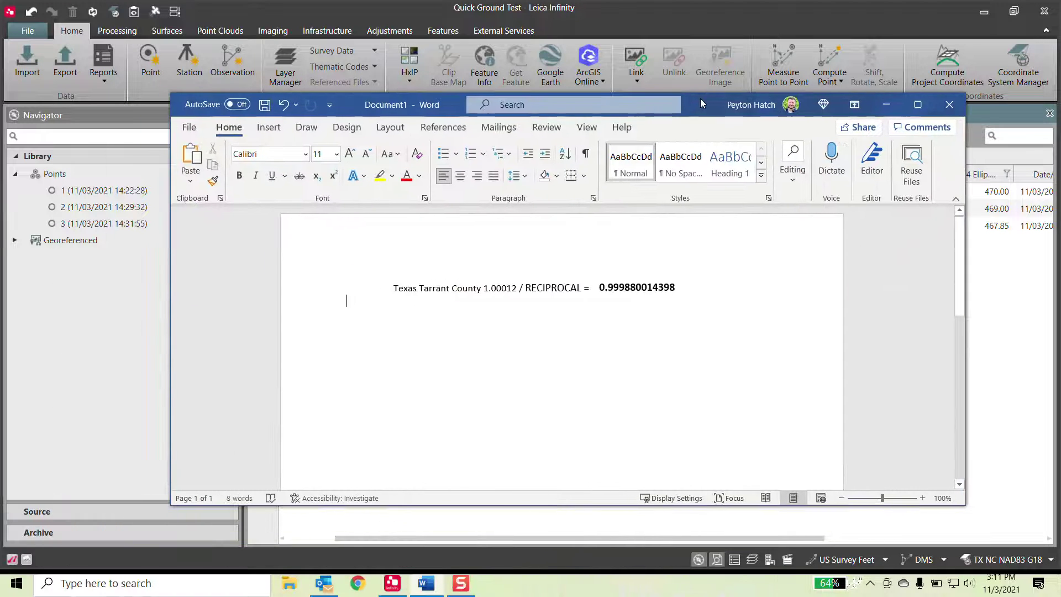
double_click(485, 287)
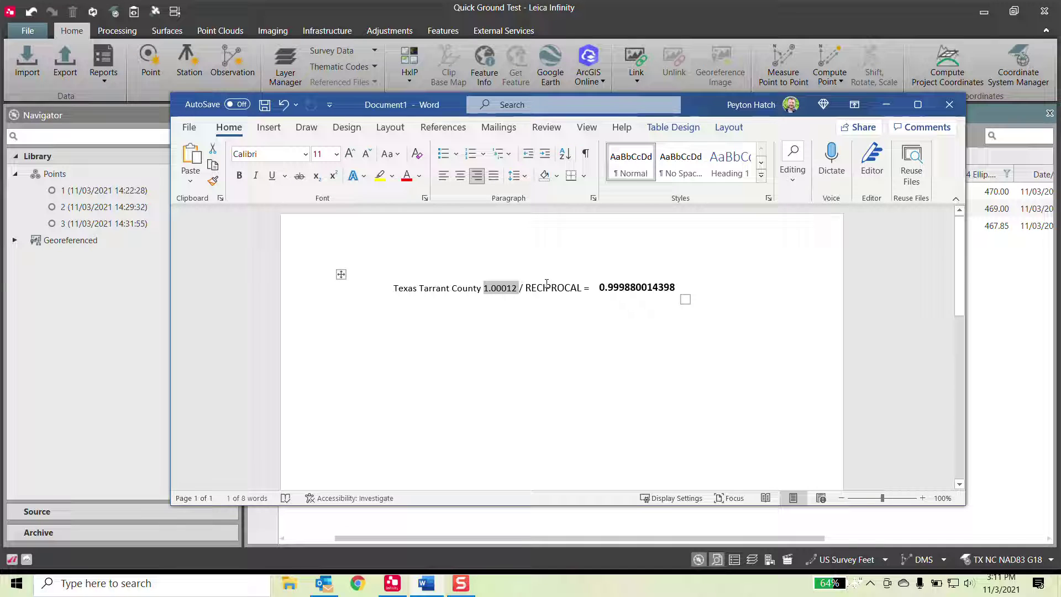
drag(691, 101, 233, 117)
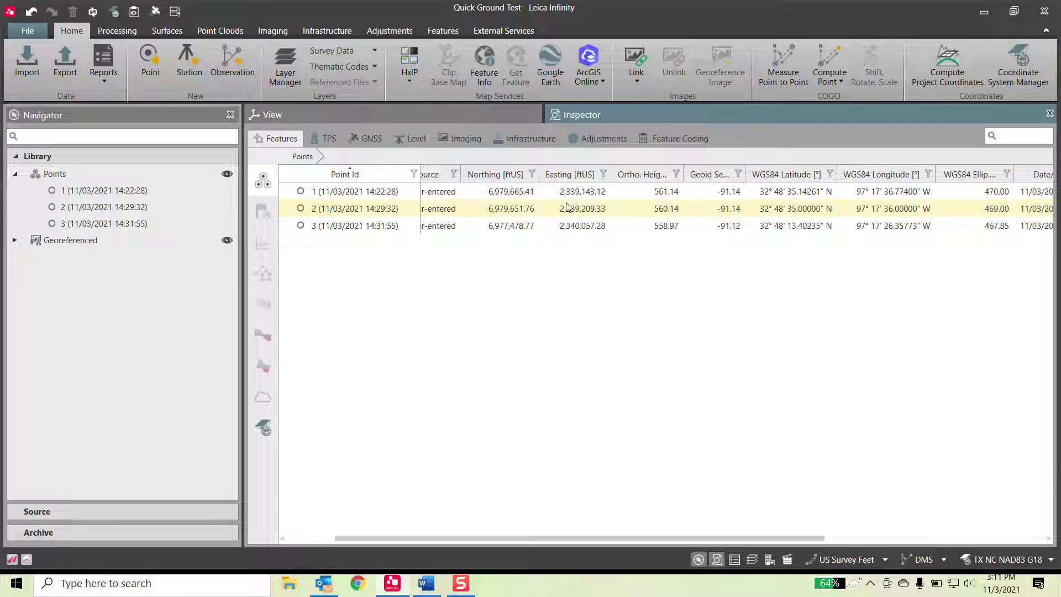
Return to the aerial map of the three survey points and adjust the zoom.
click(425, 120)
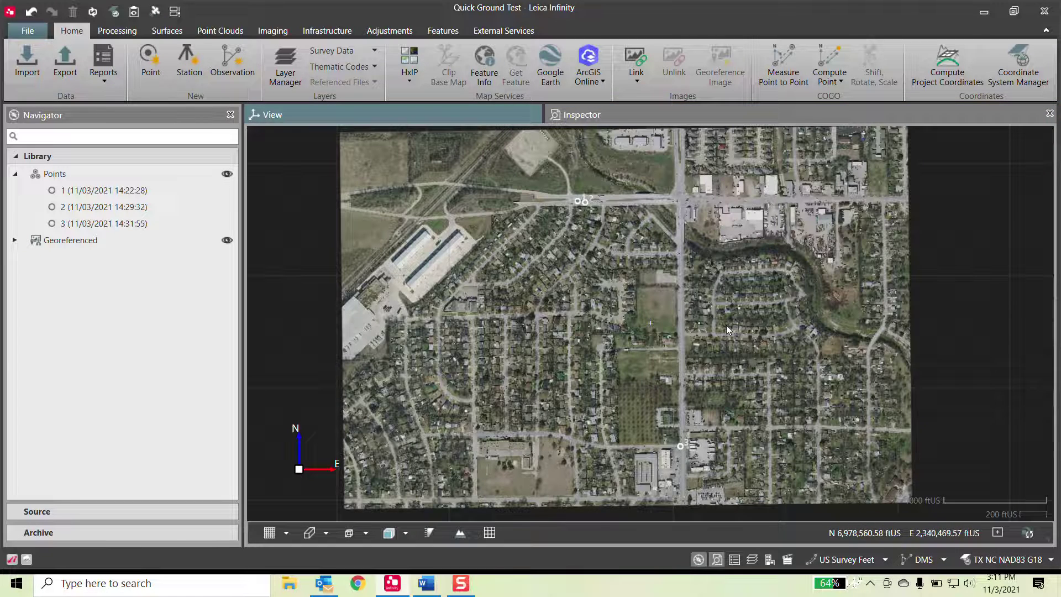
scroll(726, 325, up, 2)
scroll(701, 326, down, 1)
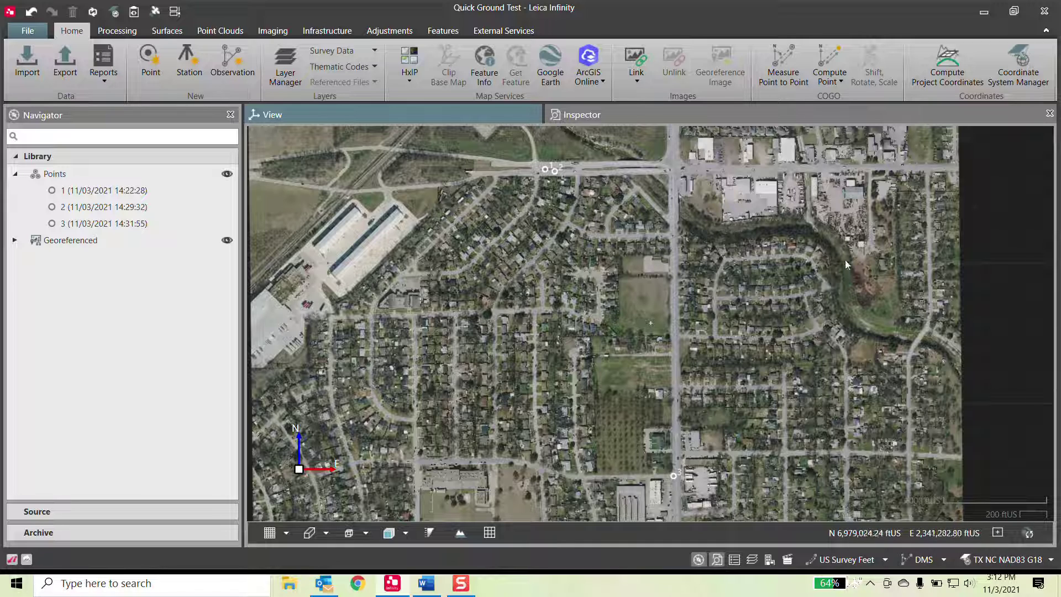
Start a new Quick Ground transformation based on TX NC NAD83 G18.
click(1020, 77)
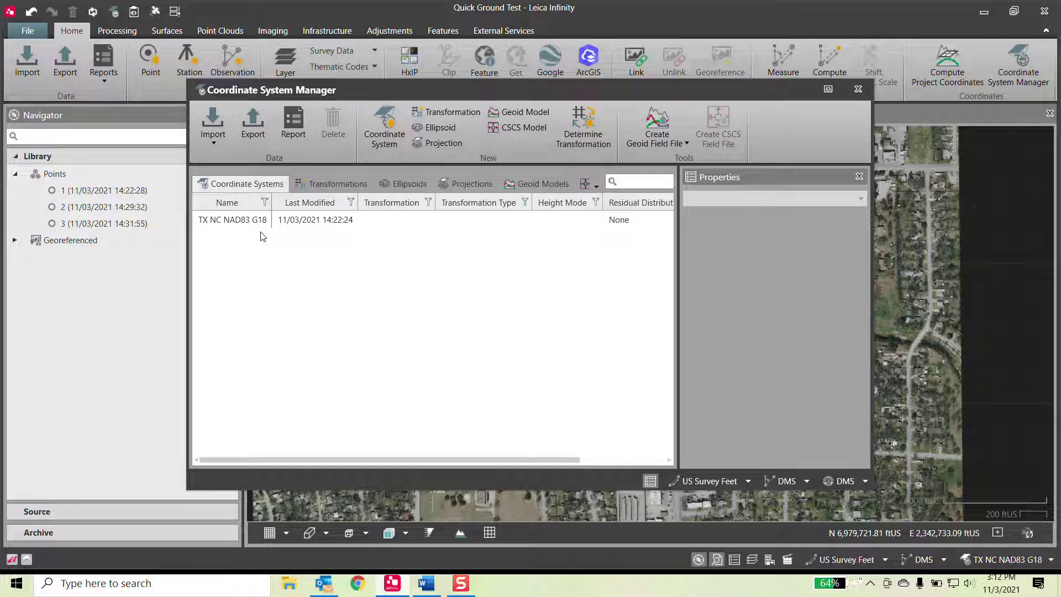
click(588, 128)
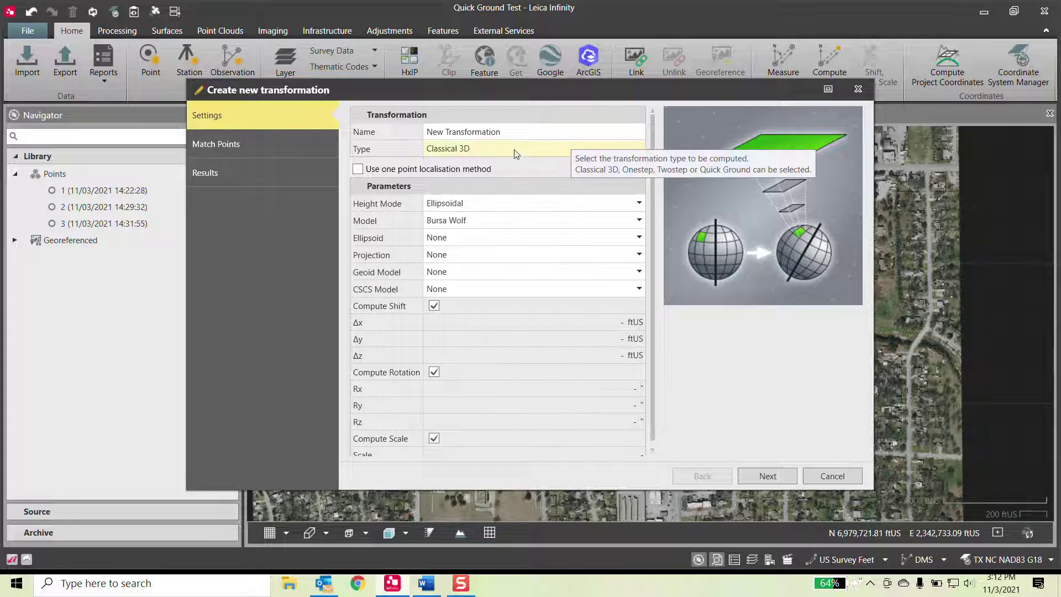
click(515, 149)
click(453, 217)
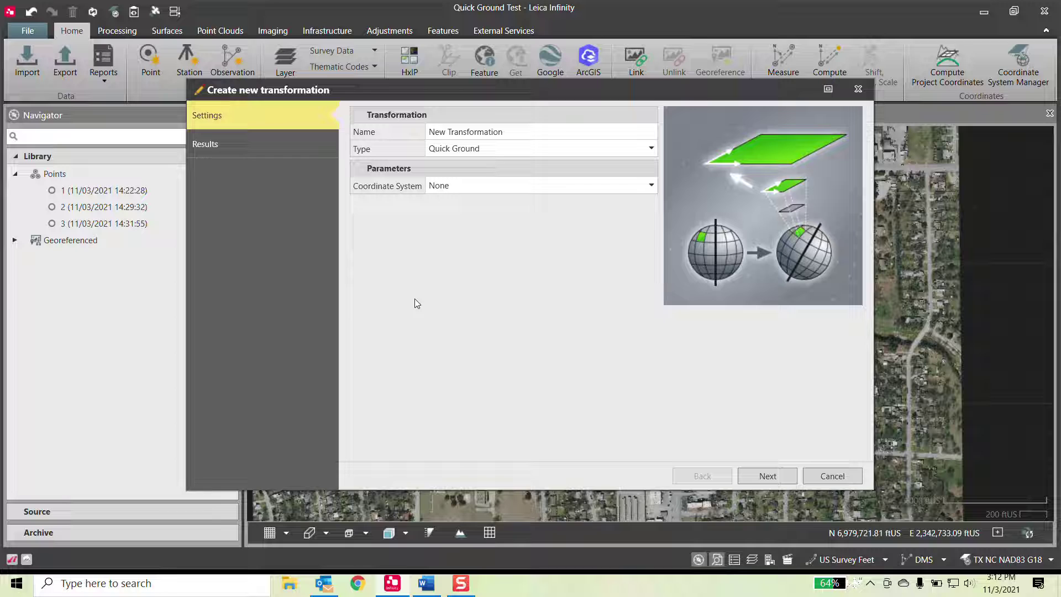
click(477, 187)
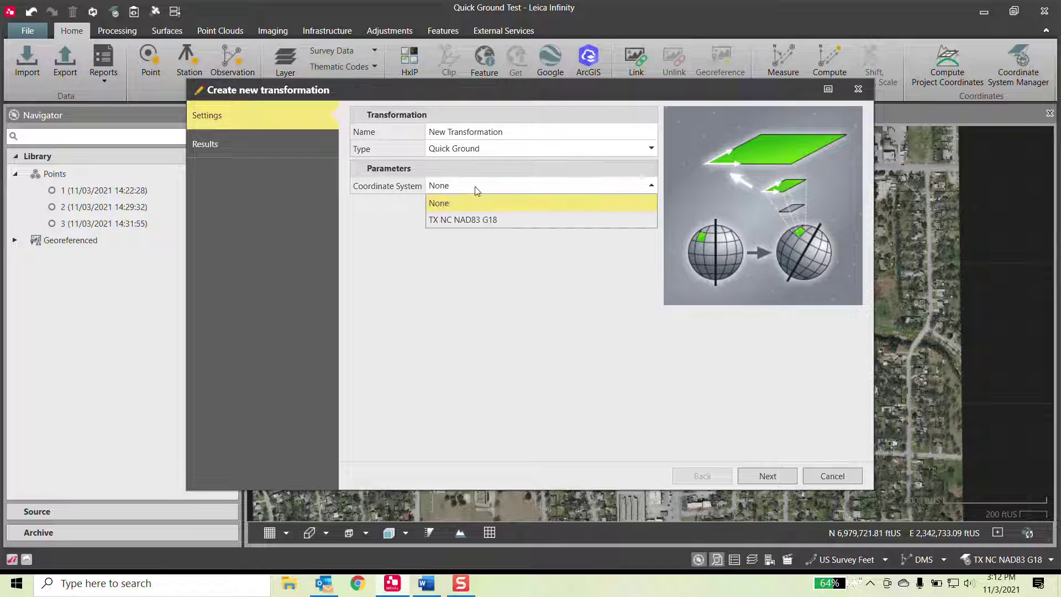
click(474, 219)
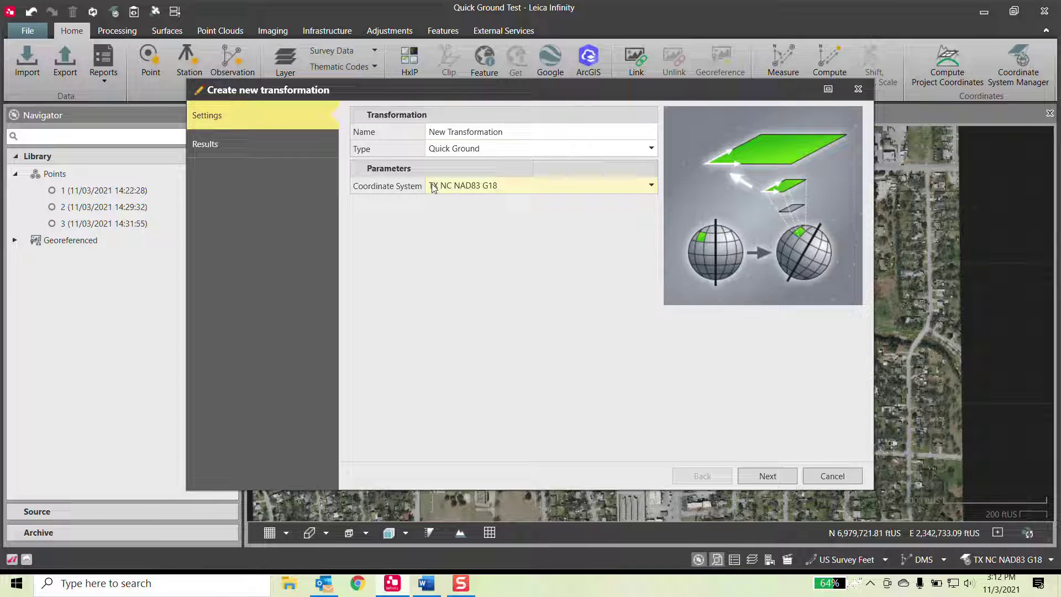
Name the transformation 'Texas Tarrant County' and advance to the scale and shift settings.
click(514, 131)
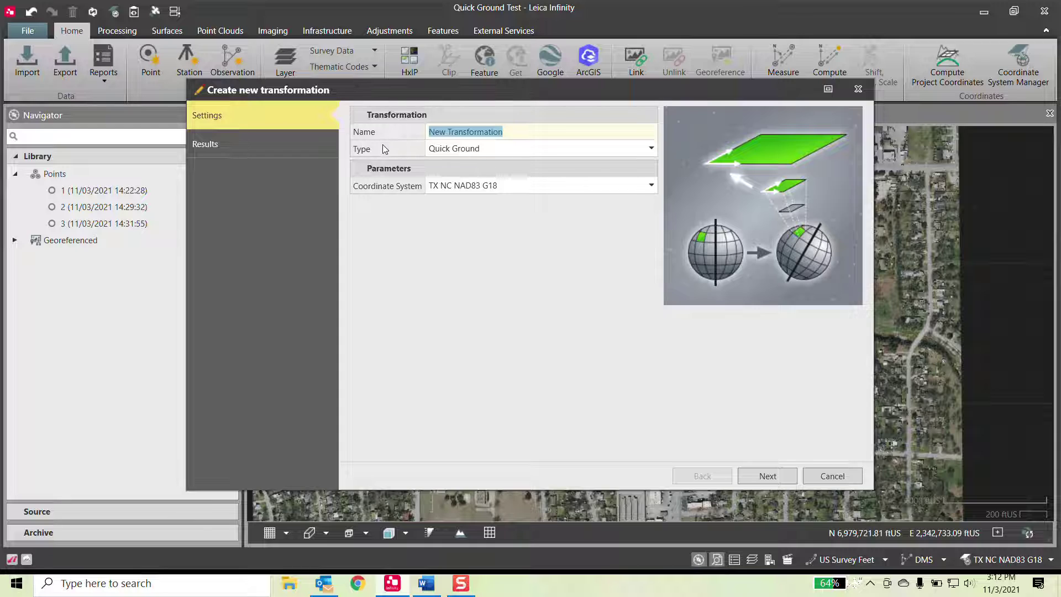
text(texas)
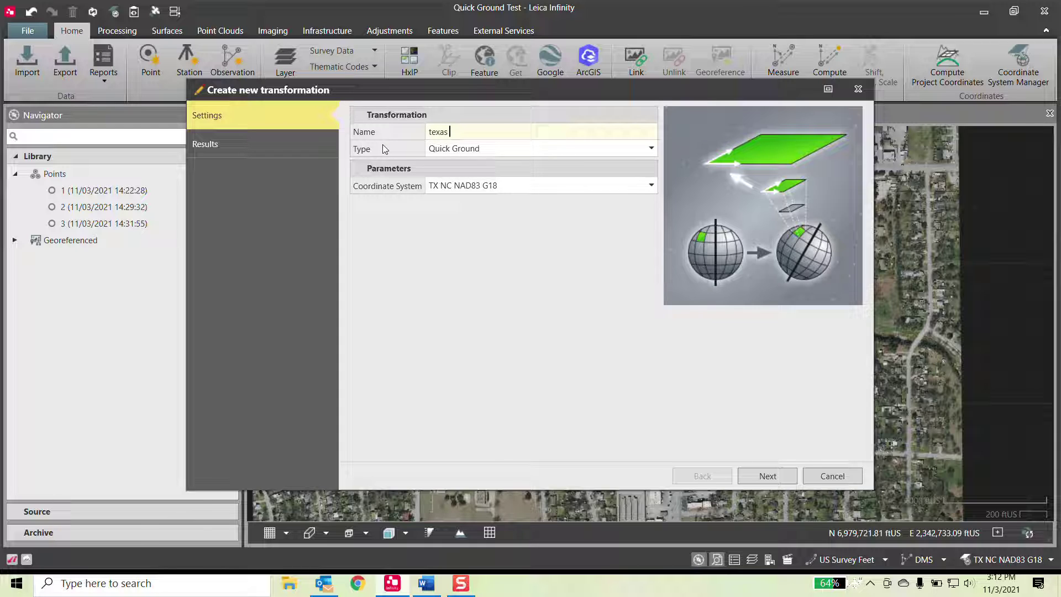
key(BackSpace)
key(BackSpace)
key(BackSpace)
key(BackSpace)
key(BackSpace)
key(BackSpace)
text(Texas Tarrant County)
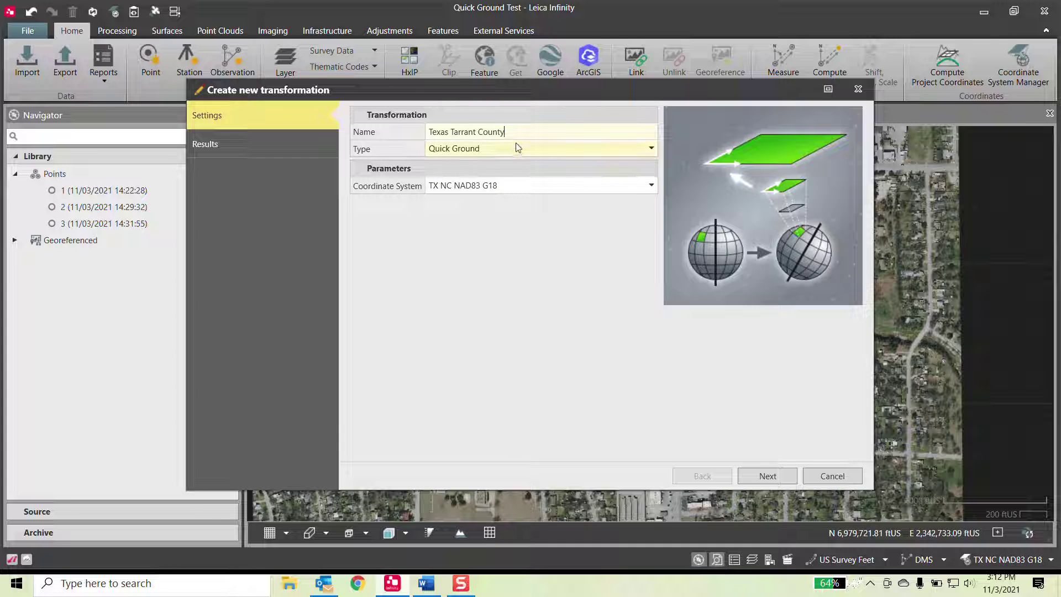
click(771, 478)
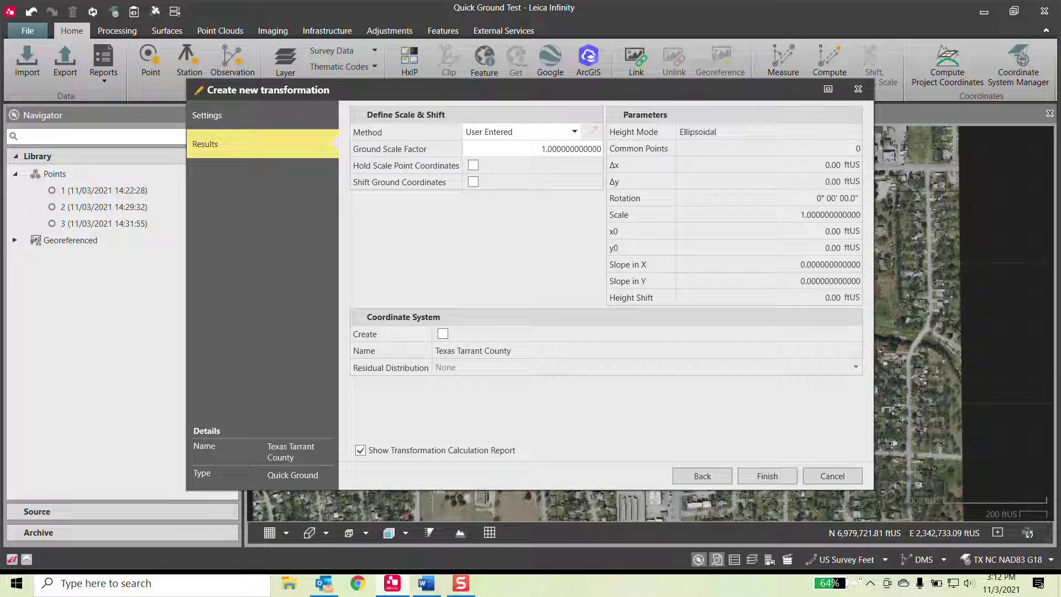
Copy 1.00012 from the Word notes into the Ground Scale Factor field.
key(alt+Tab)
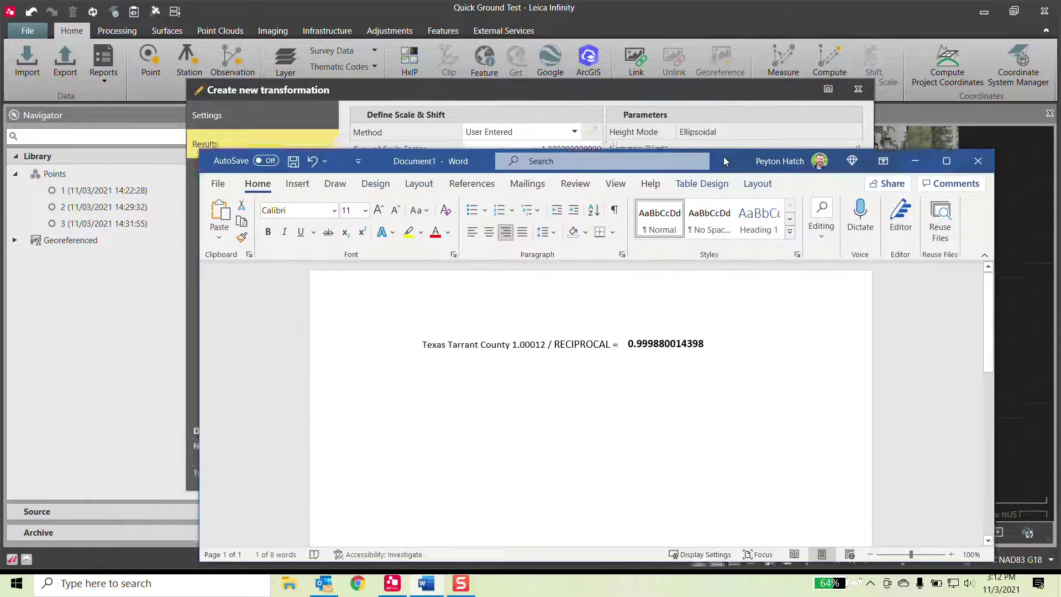
drag(716, 169, 709, 216)
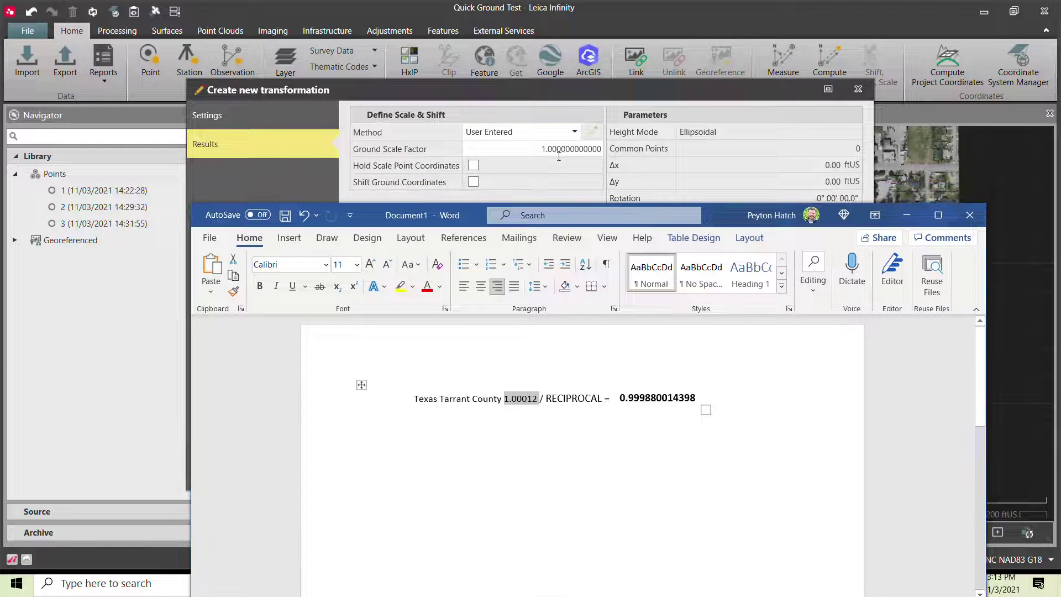
click(518, 399)
drag(505, 398, 530, 403)
key(ctrl+c)
click(522, 172)
click(602, 150)
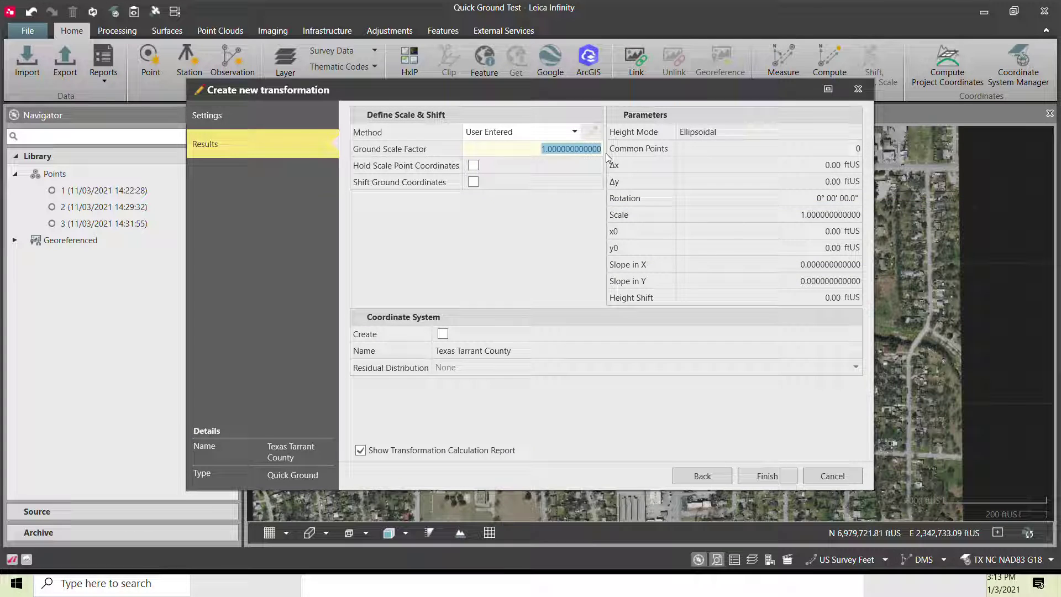
key(ctrl+v)
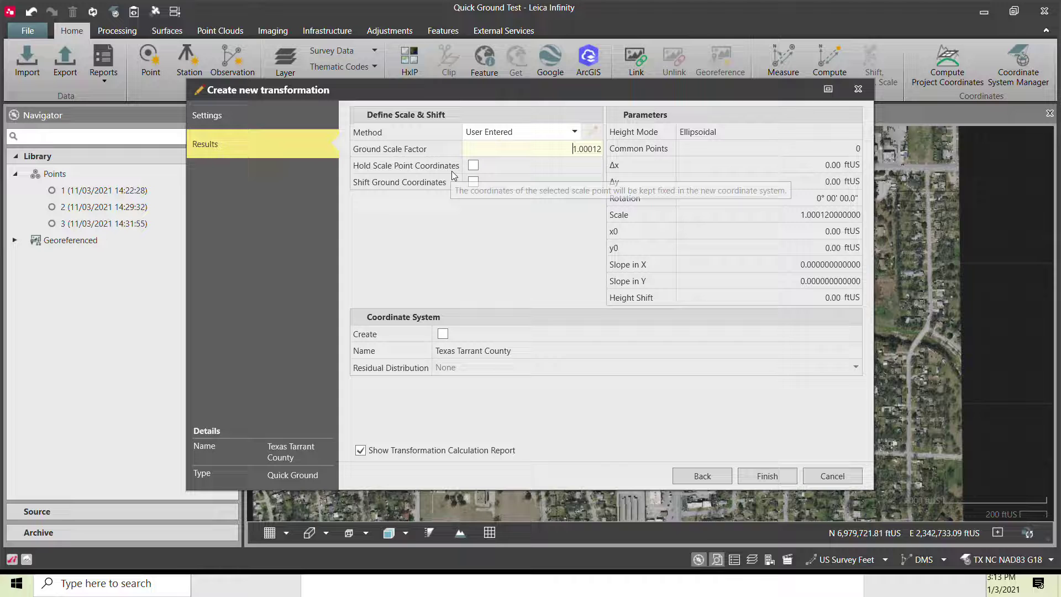
Turn off holding scale point coordinates and ground shifting, and enable creating a coordinate system.
click(473, 166)
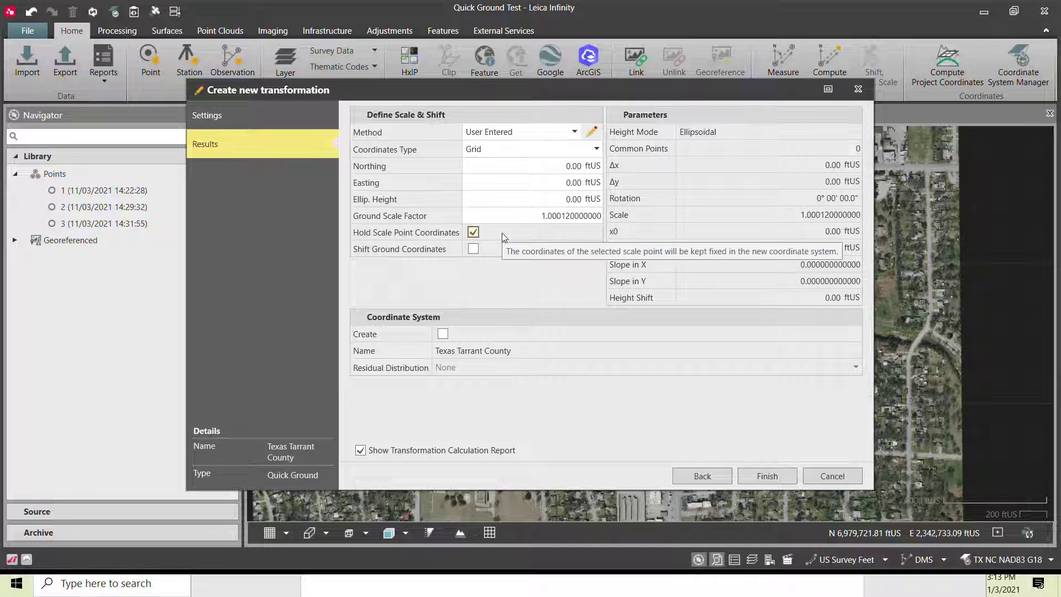
click(474, 232)
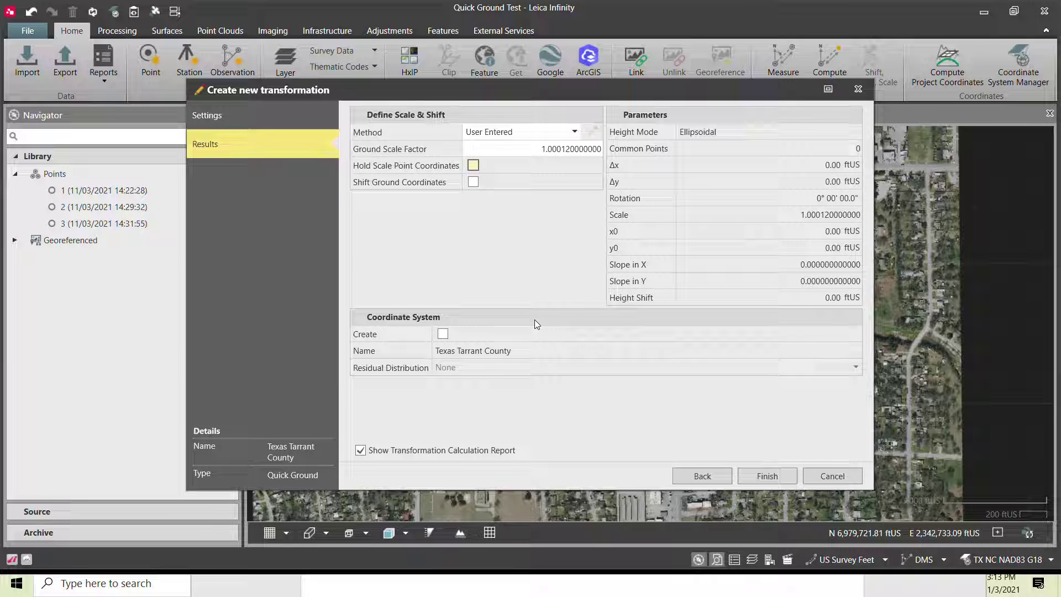
click(474, 182)
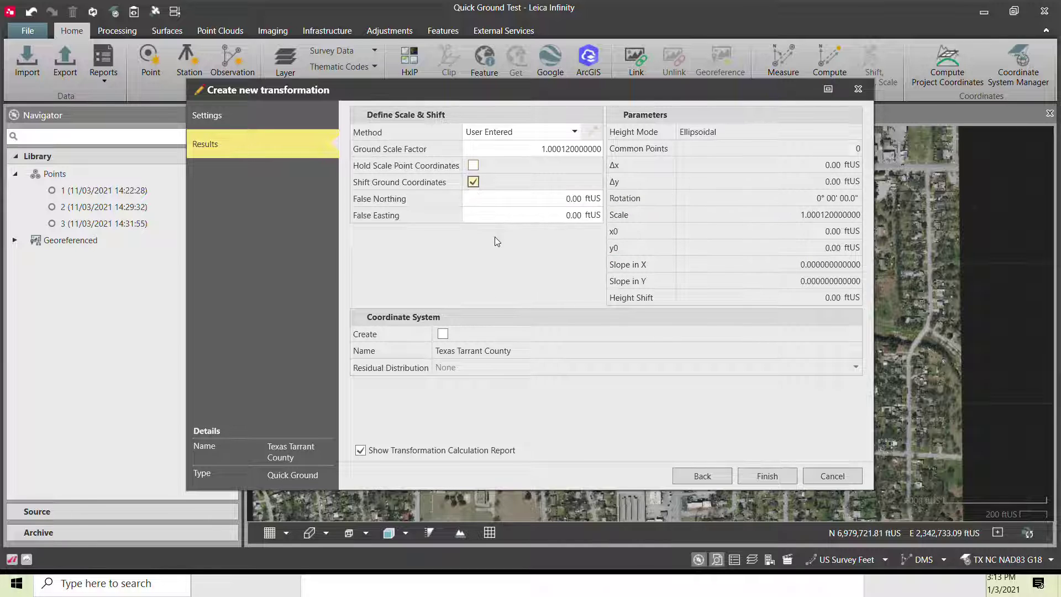
click(474, 183)
click(444, 334)
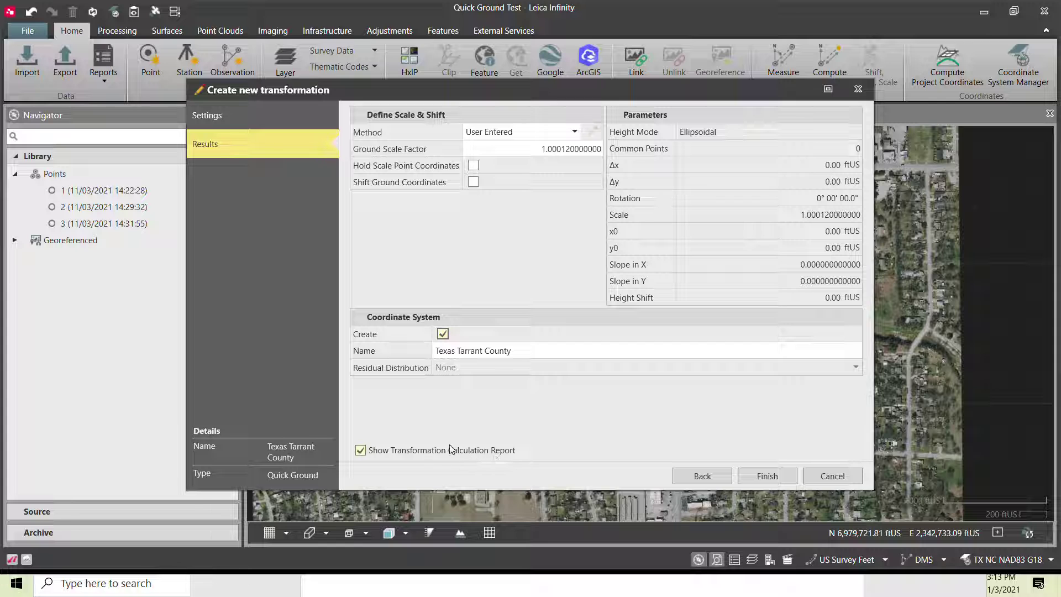
click(768, 476)
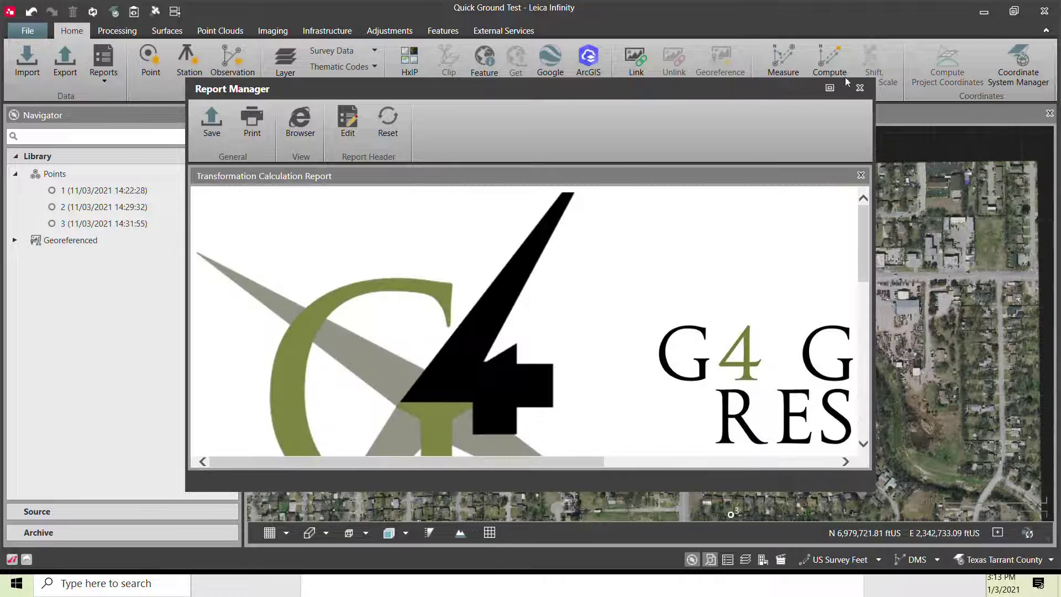
click(830, 88)
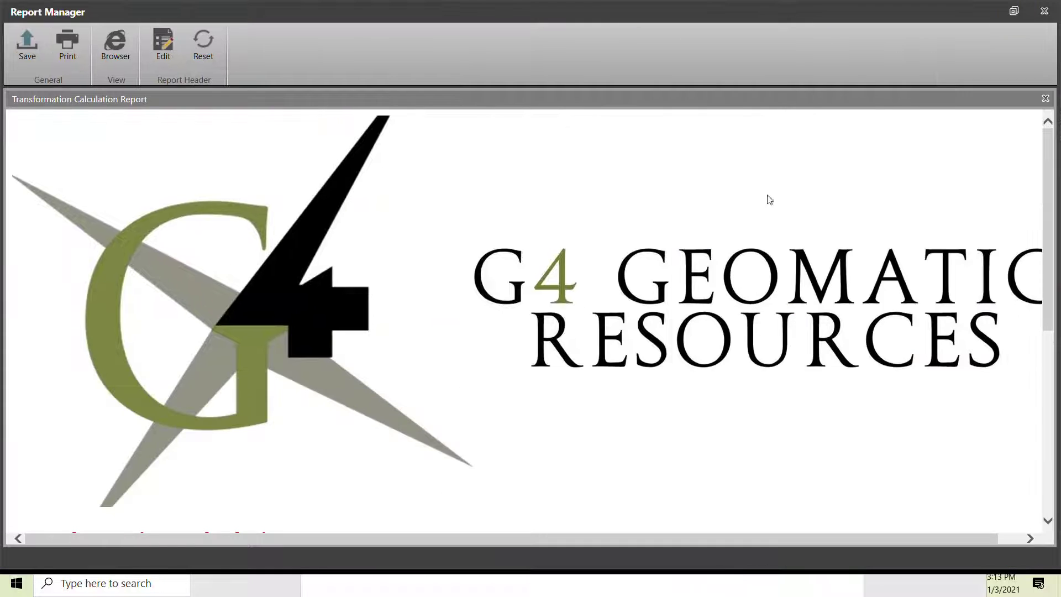
drag(1049, 212, 562, 381)
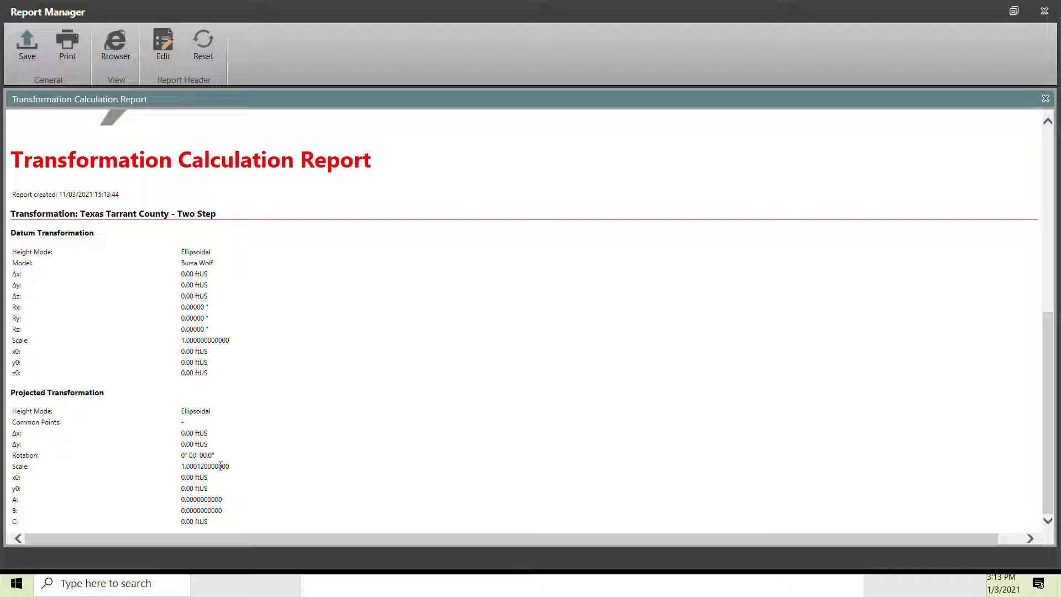
drag(241, 471, 191, 471)
click(361, 479)
Close the report and check the reciprocal 0.999880014398 in the Word notes before minimizing them.
click(1044, 11)
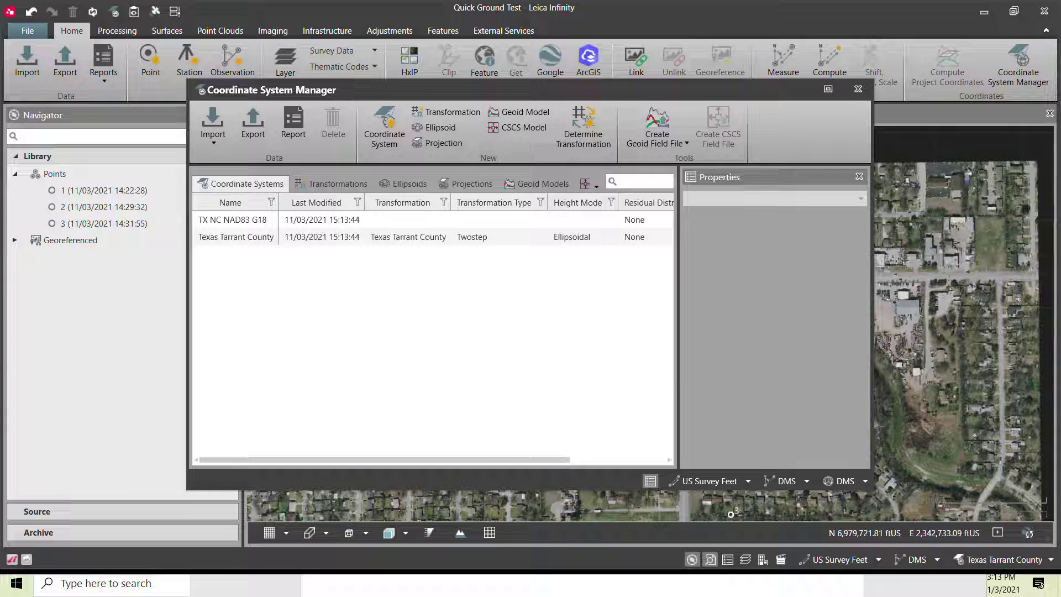
key(alt+Tab)
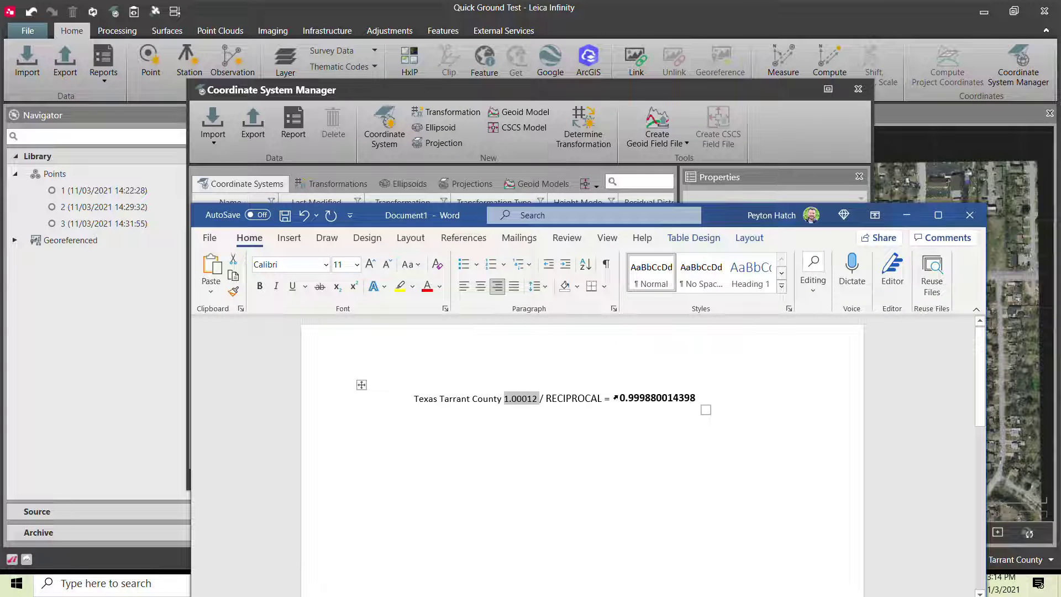
drag(629, 398, 707, 398)
click(367, 410)
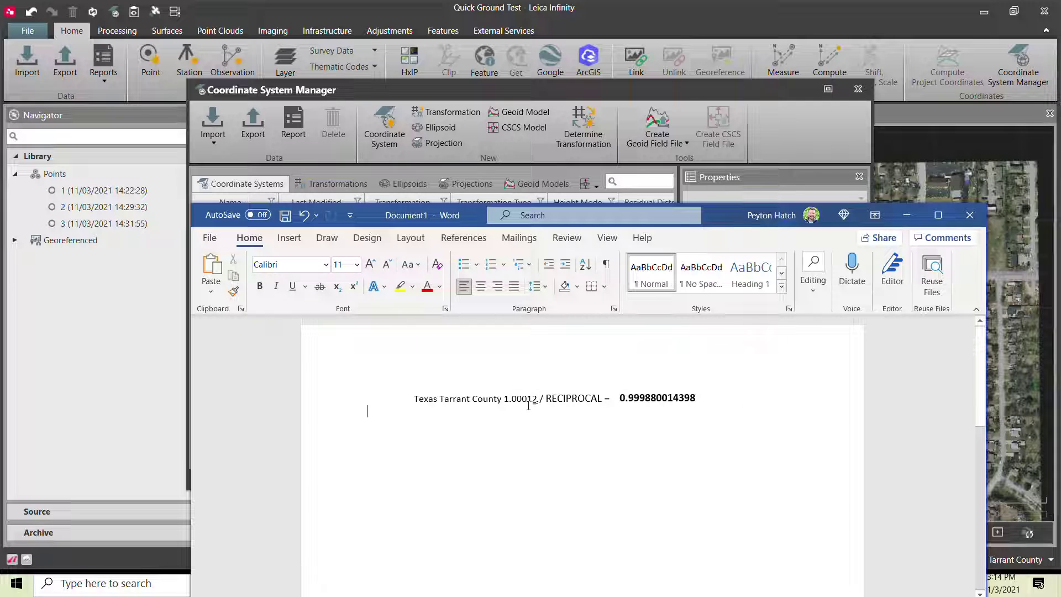
drag(538, 401, 473, 400)
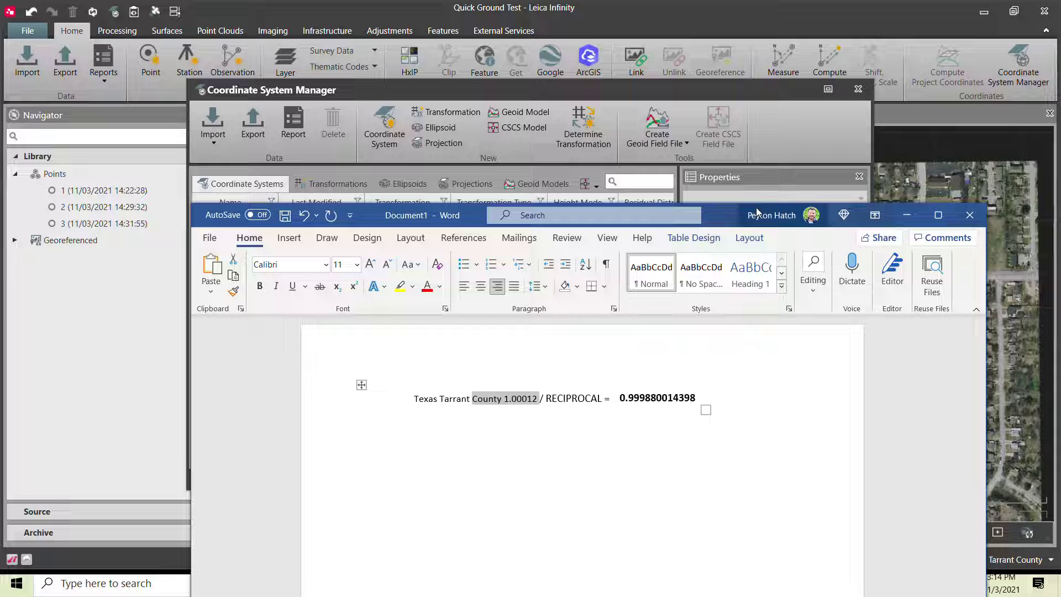
click(907, 216)
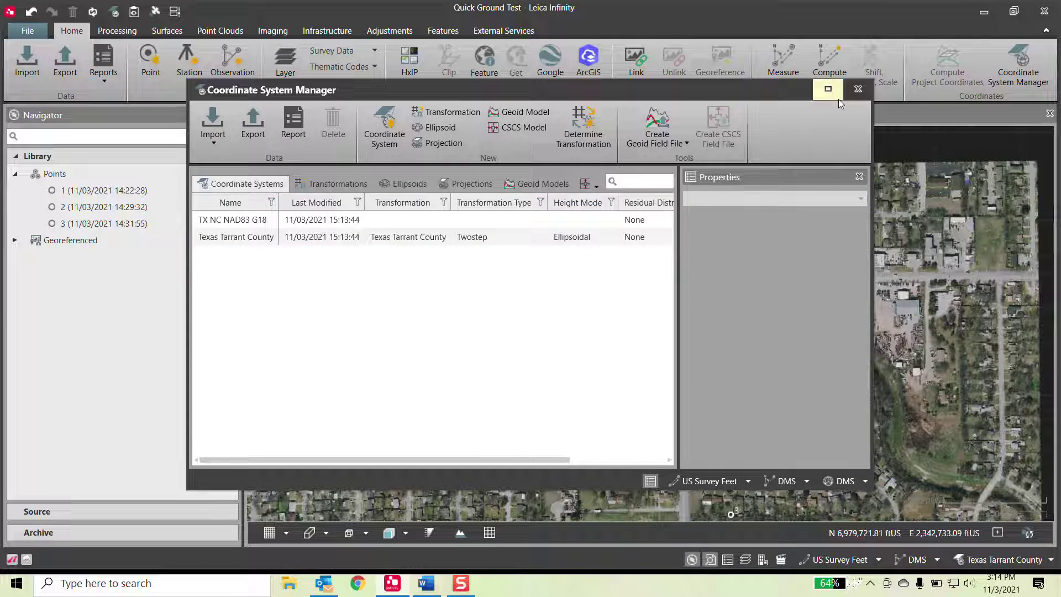
Close the Coordinate System Manager and zoom the map back to the aerial view.
click(857, 90)
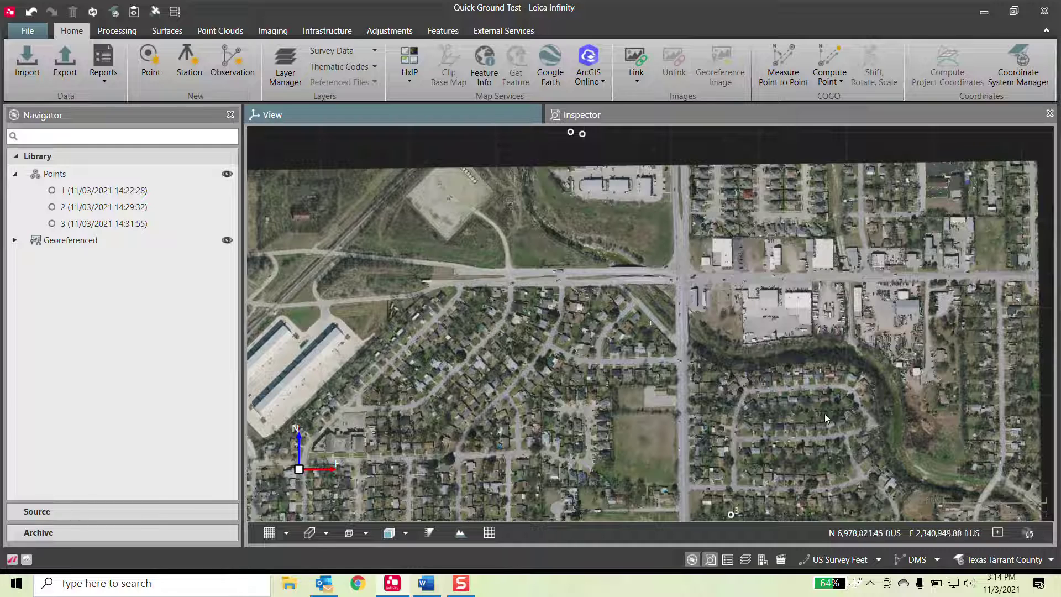
scroll(676, 281, down, 3)
scroll(623, 280, up, 2)
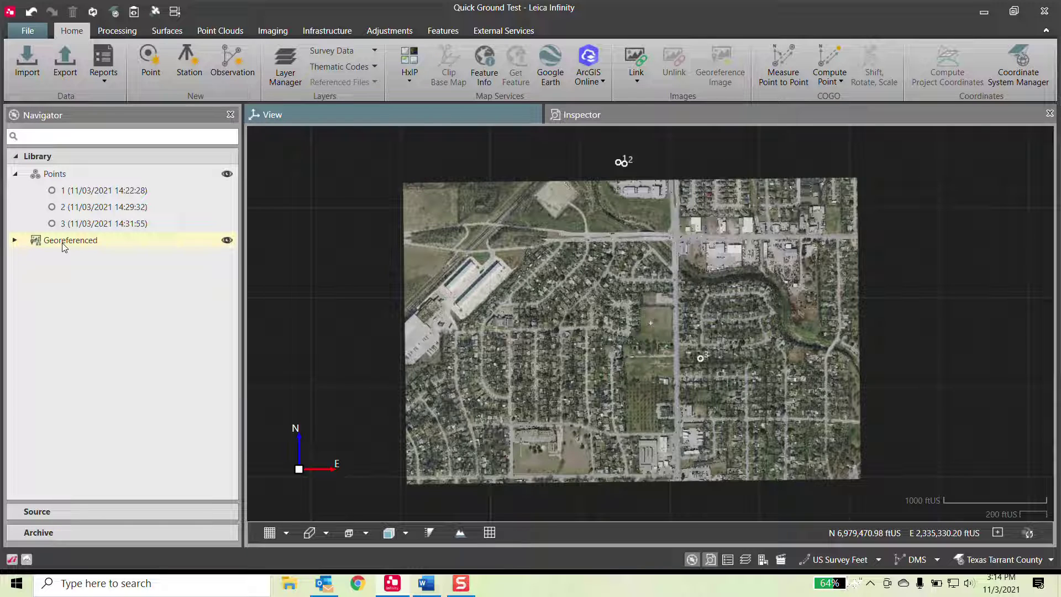
Hide the Terrant County aerial image and list points 1–3 with northing and easting in the Inspector.
click(15, 241)
click(234, 255)
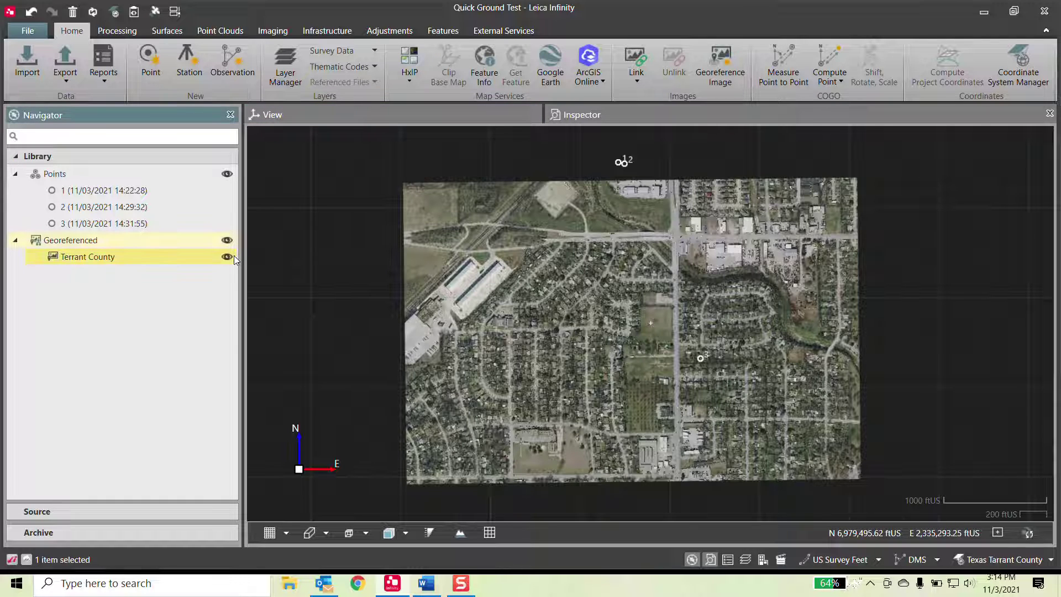
click(228, 258)
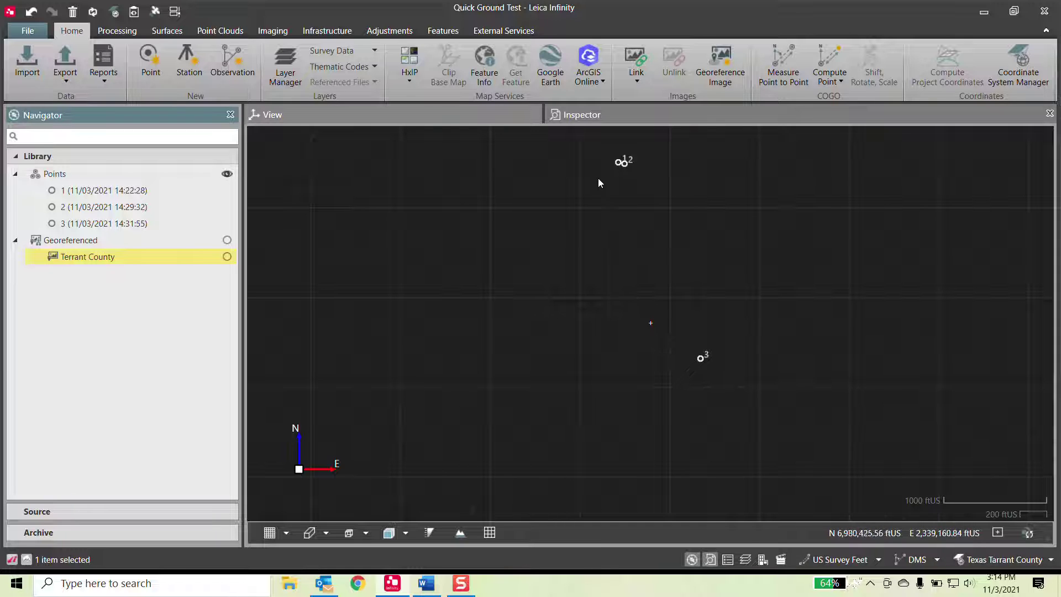
click(1002, 560)
click(653, 108)
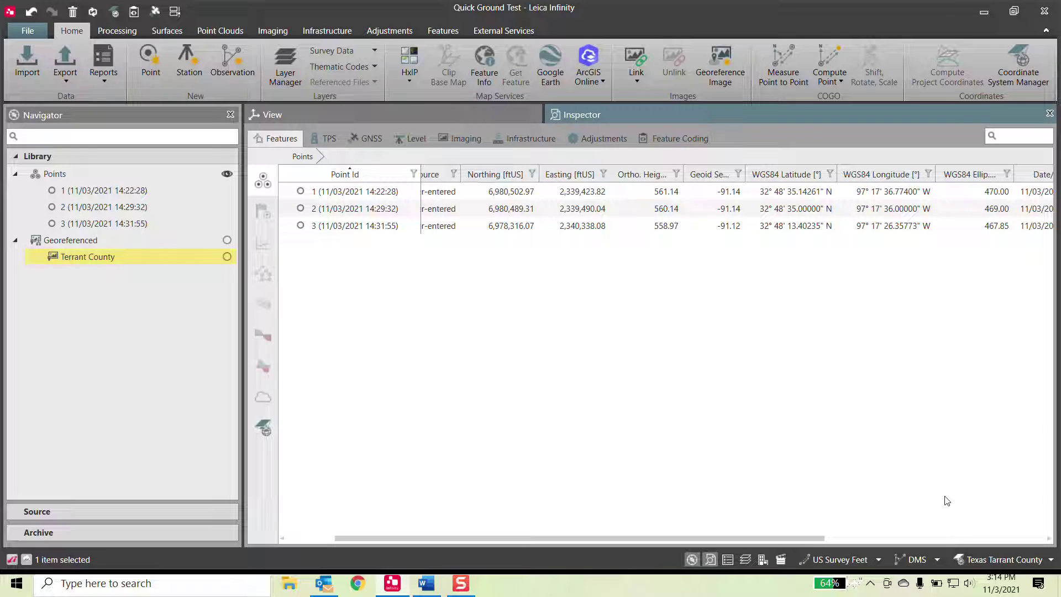
Switch the coordinate system to TX NC NAD83 G18 and back to Texas Tarrant County.
click(992, 559)
click(989, 543)
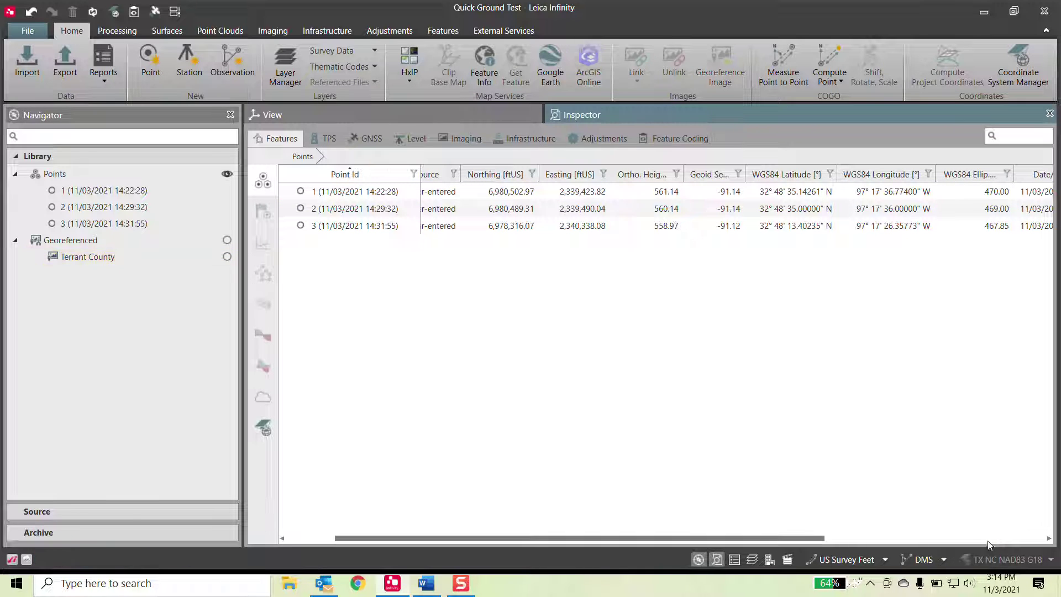
click(1051, 560)
click(1023, 528)
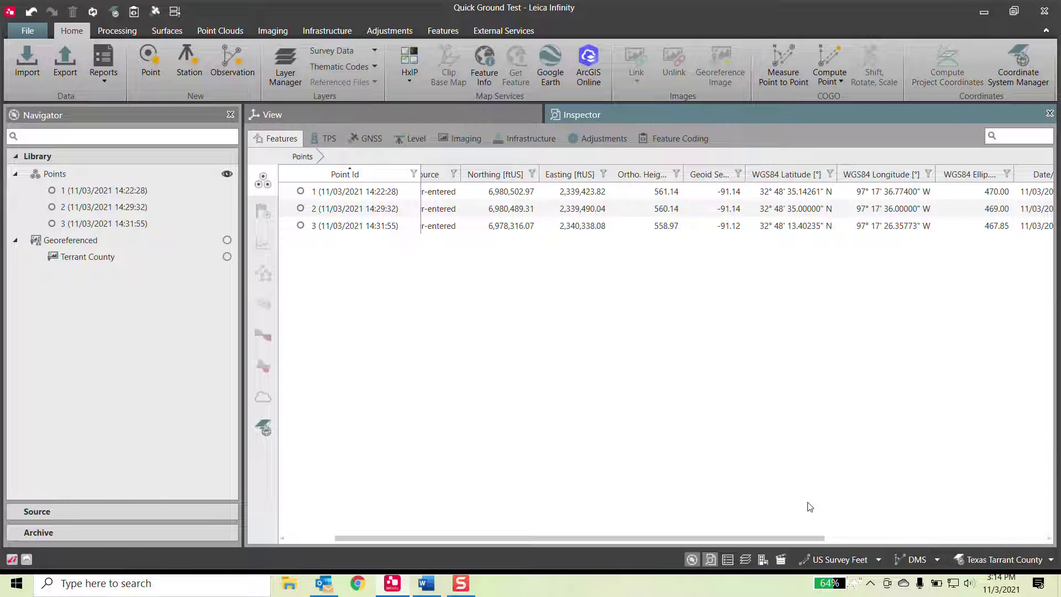
Return to the map and turn on the HxIP aerial imagery.
click(409, 113)
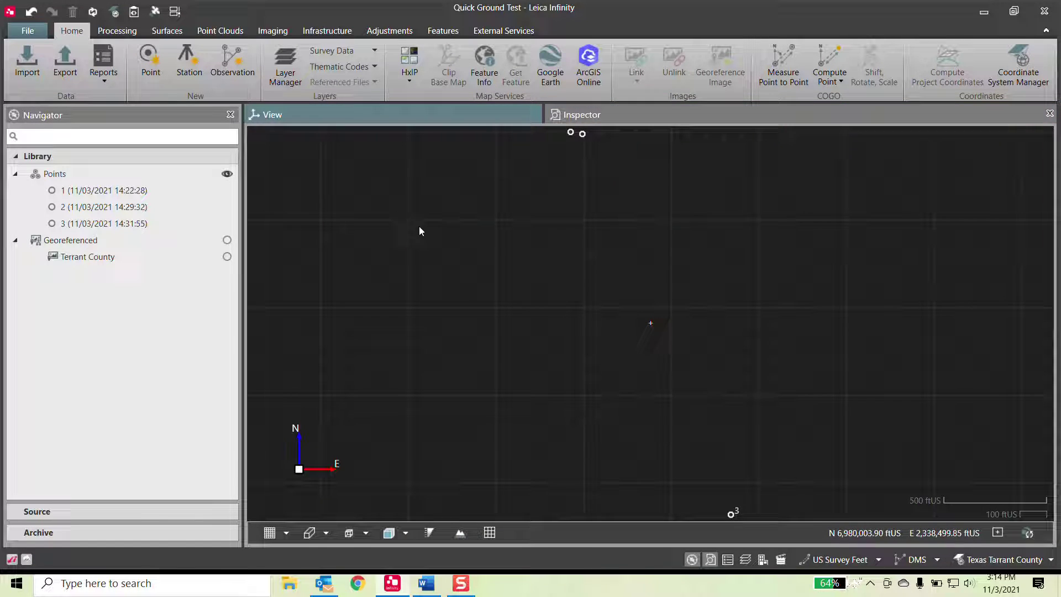
scroll(603, 262, down, 1)
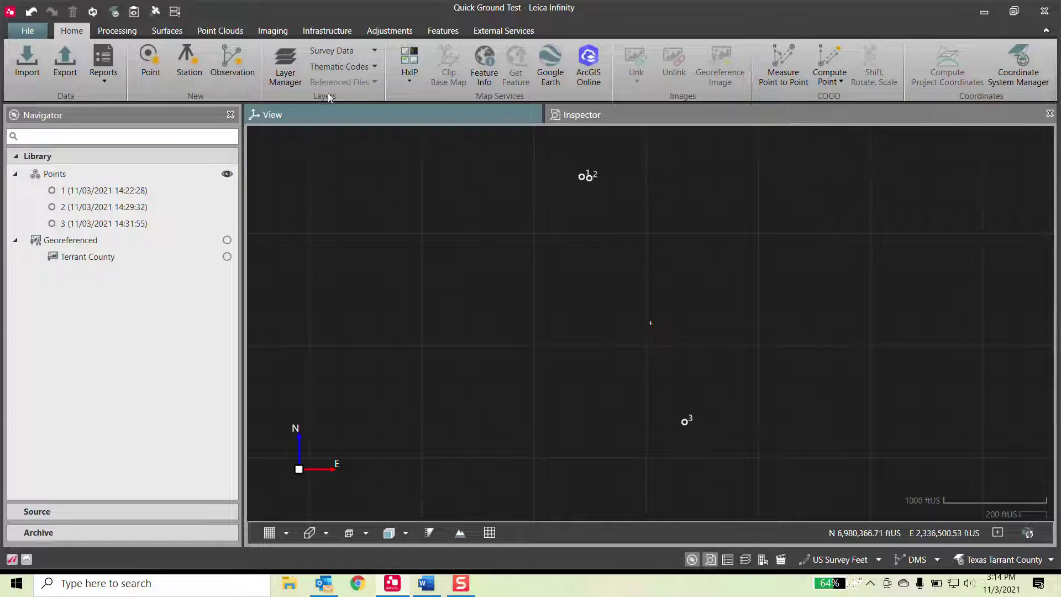
click(403, 55)
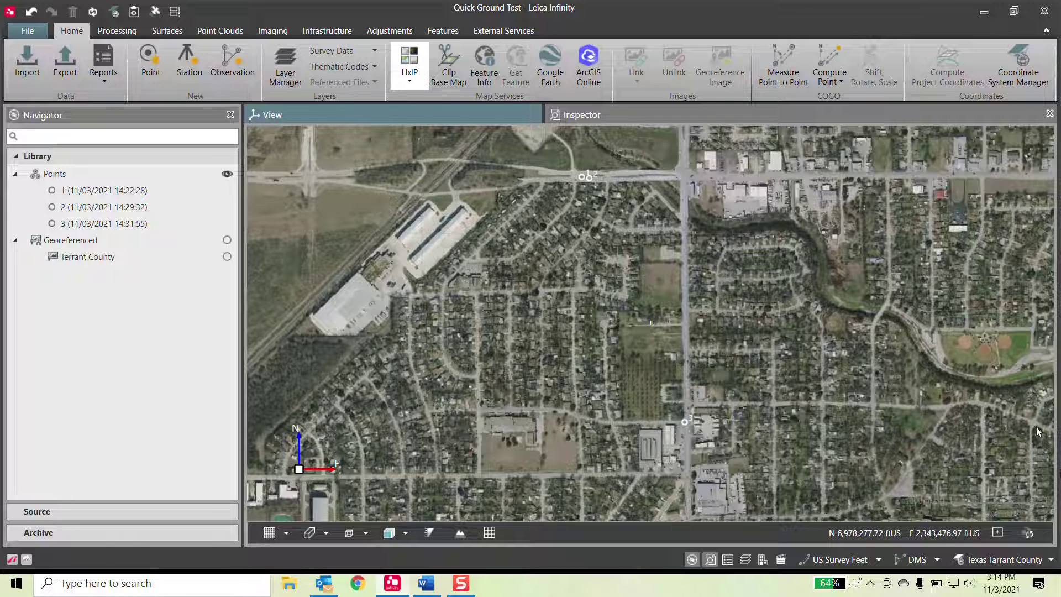
Switch the project coordinate system to TX NC NAD83 G18 and pan the reprojected map.
click(1000, 561)
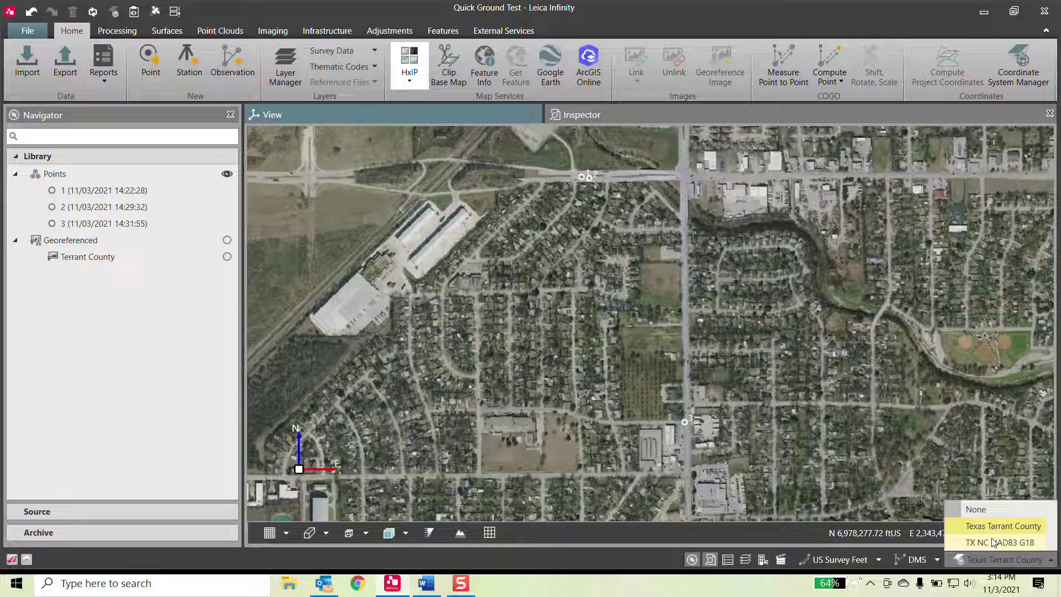
click(995, 543)
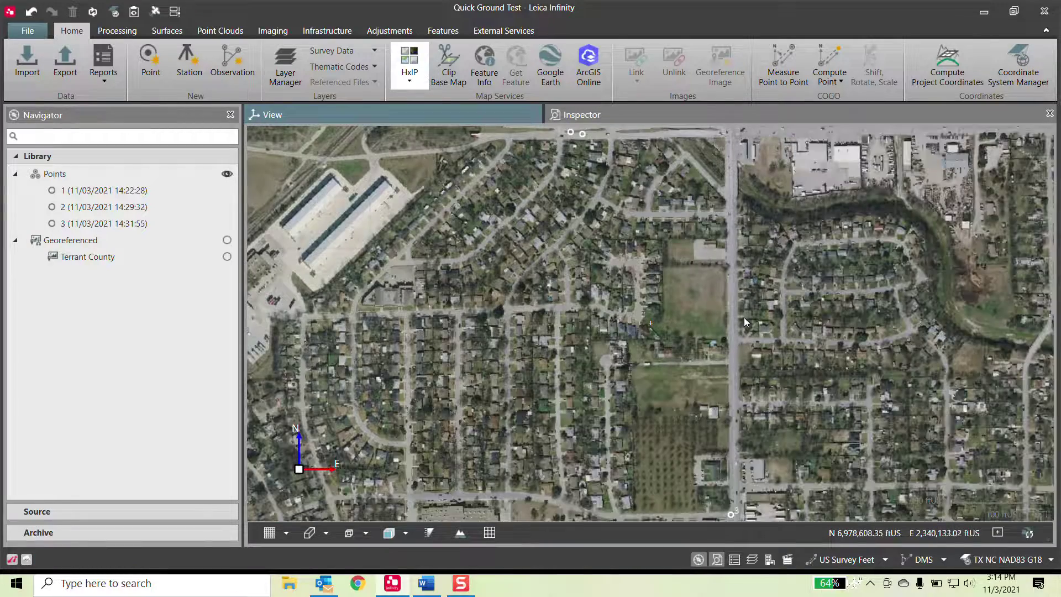
scroll(575, 238, down, 1)
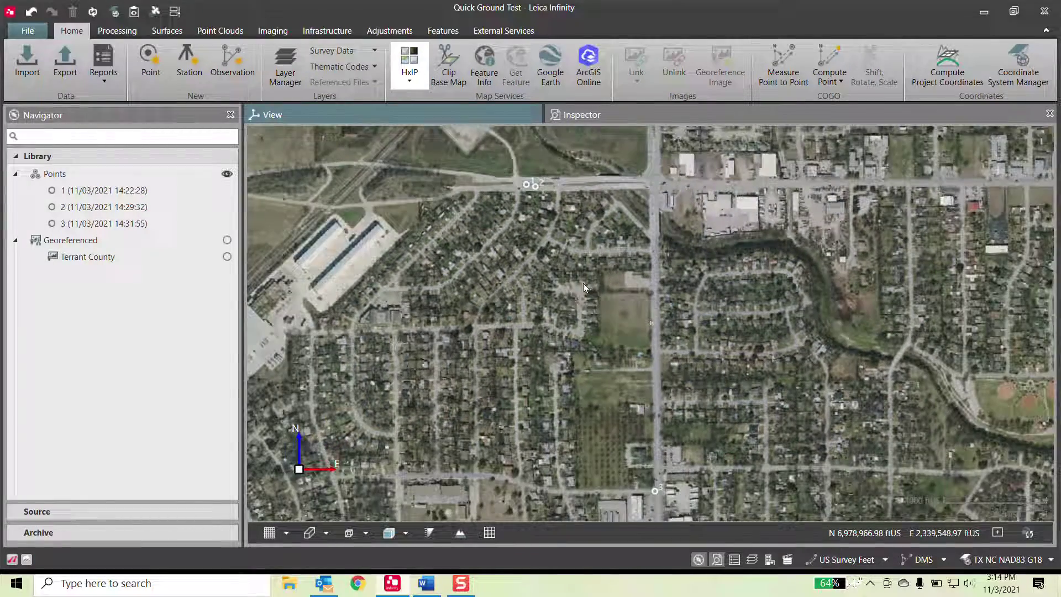
drag(599, 254, 584, 271)
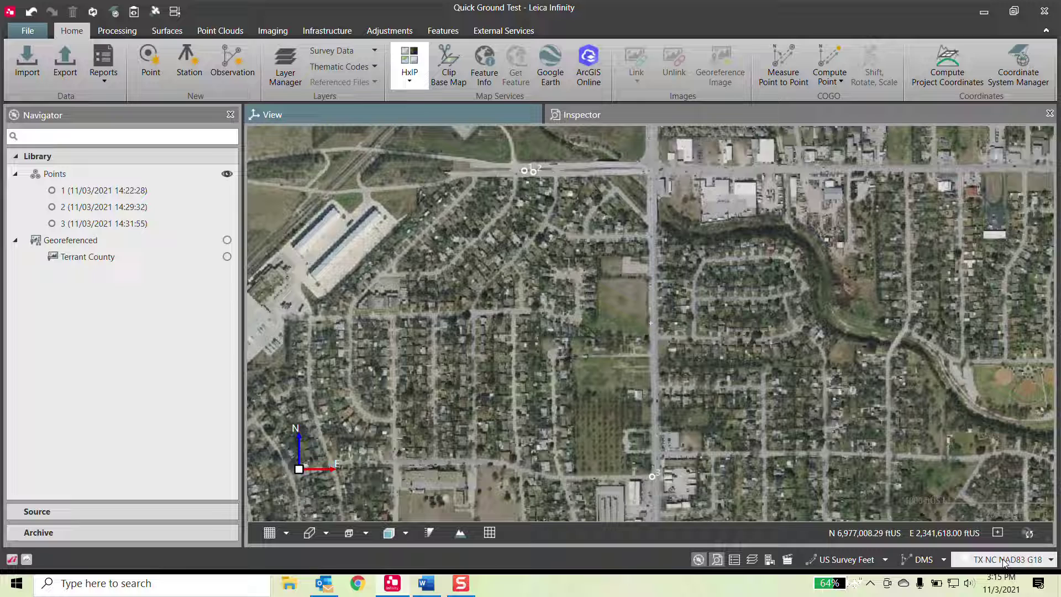
Create a Quick Ground transformation named 'test 1' on TX NC NAD83 G18 and advance to scale settings.
click(1016, 63)
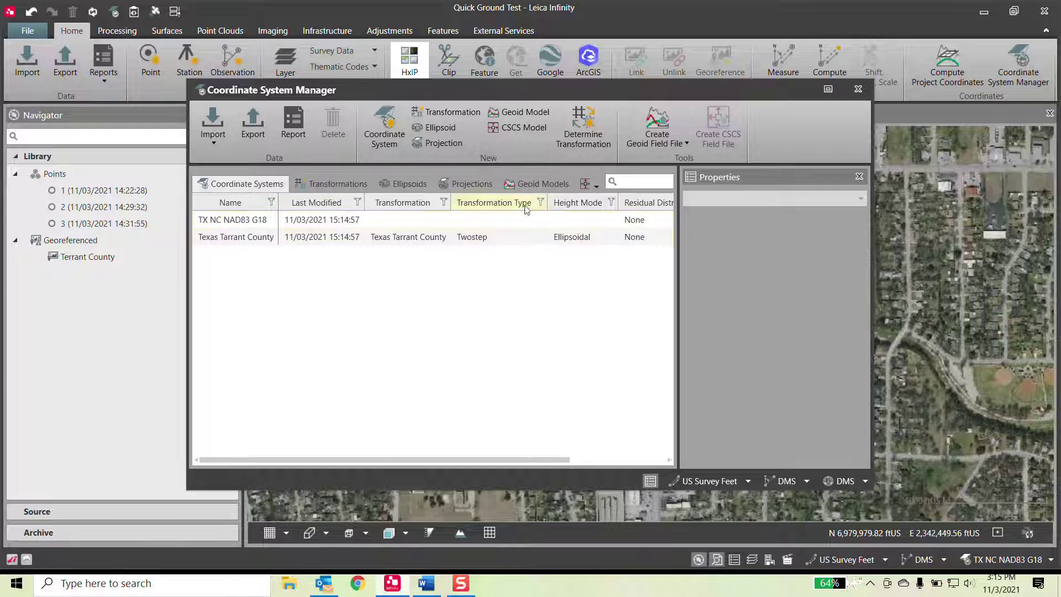
click(590, 126)
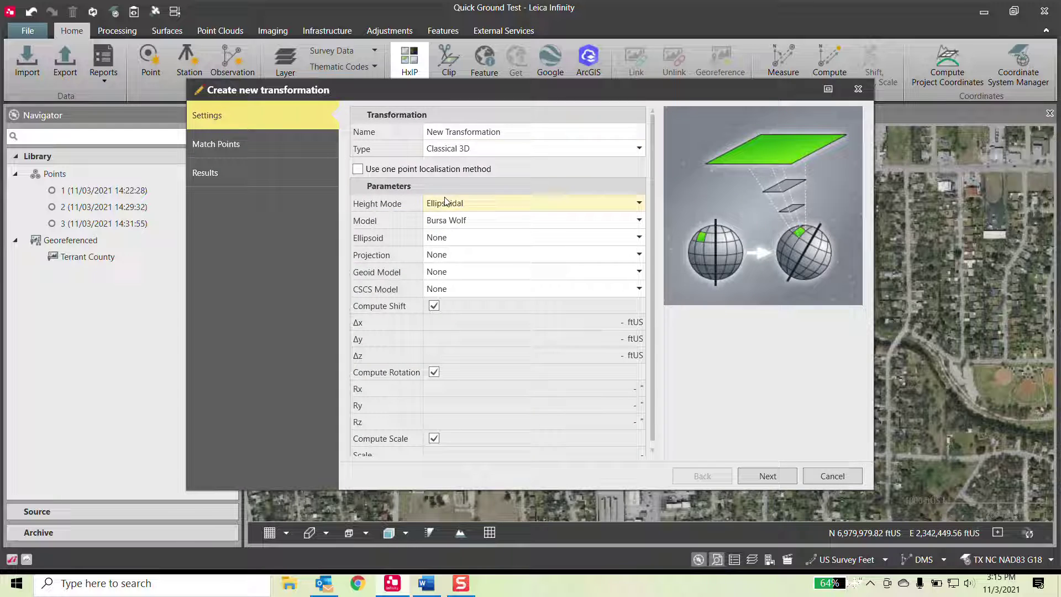
click(456, 148)
click(462, 215)
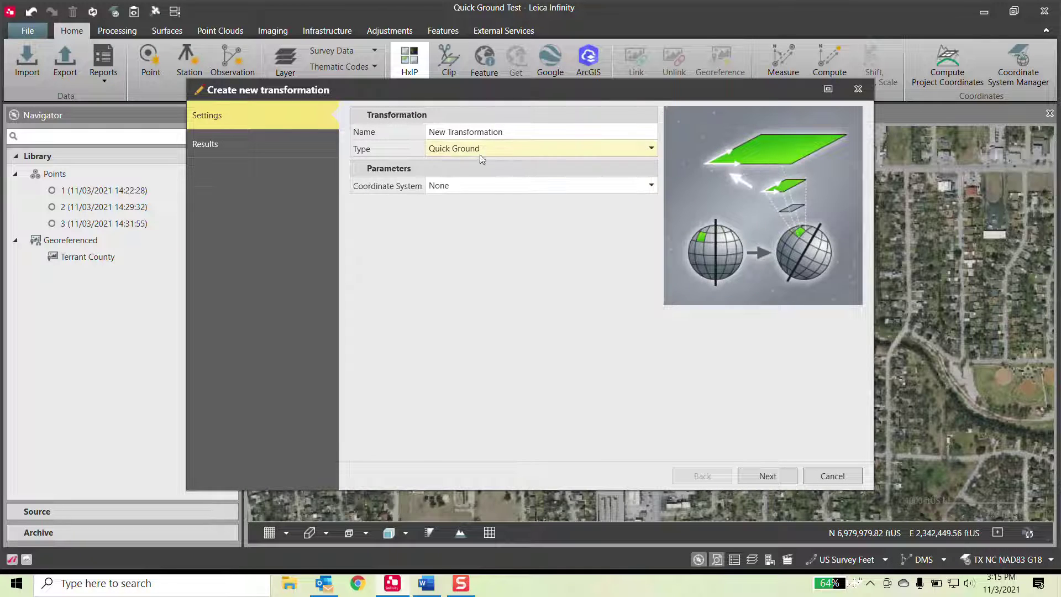
drag(513, 134, 396, 138)
text(te)
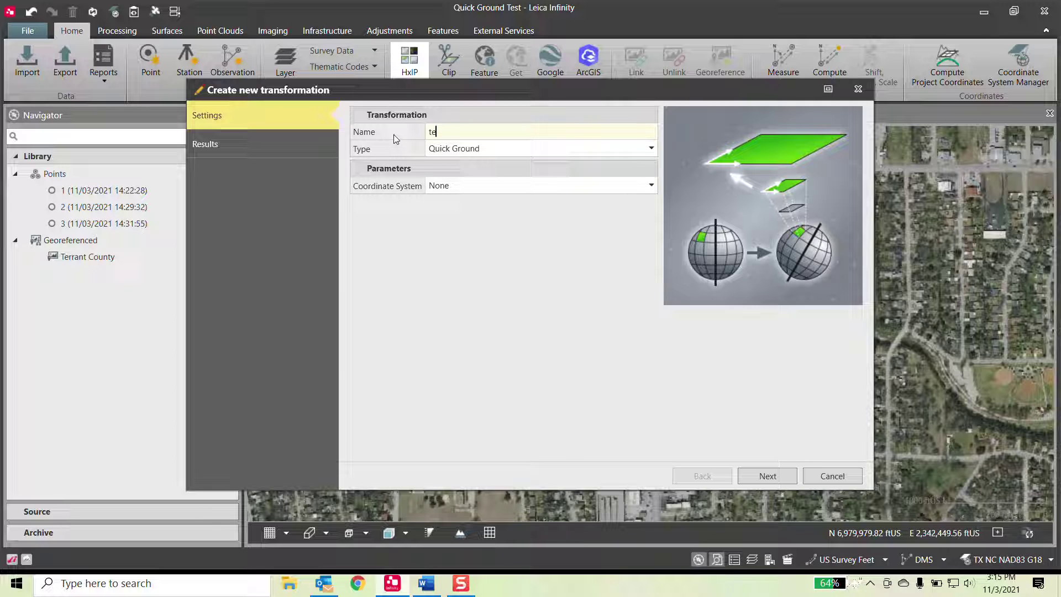
text(st 1)
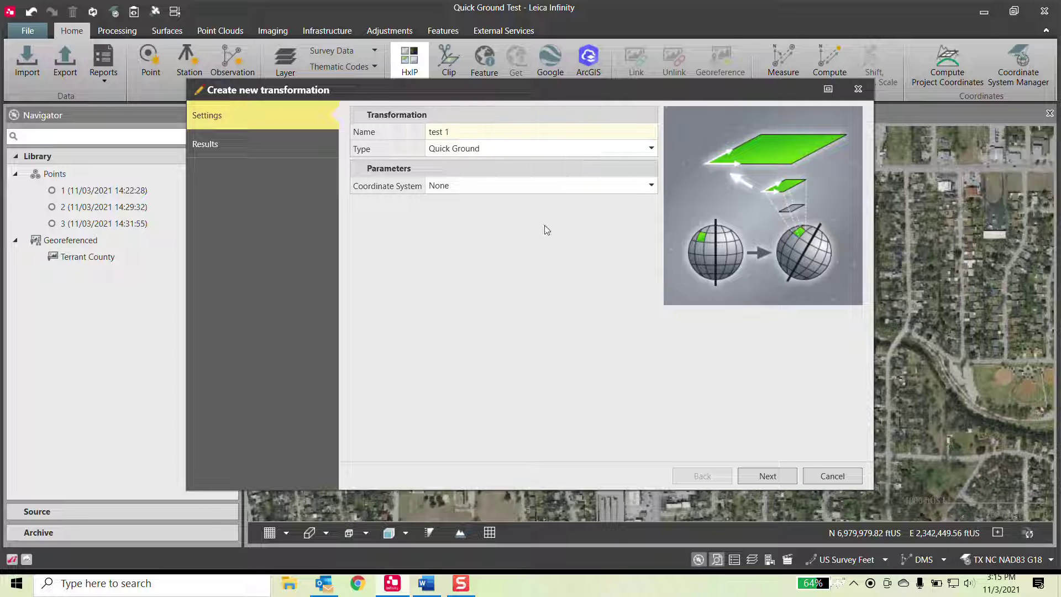
click(492, 186)
click(469, 220)
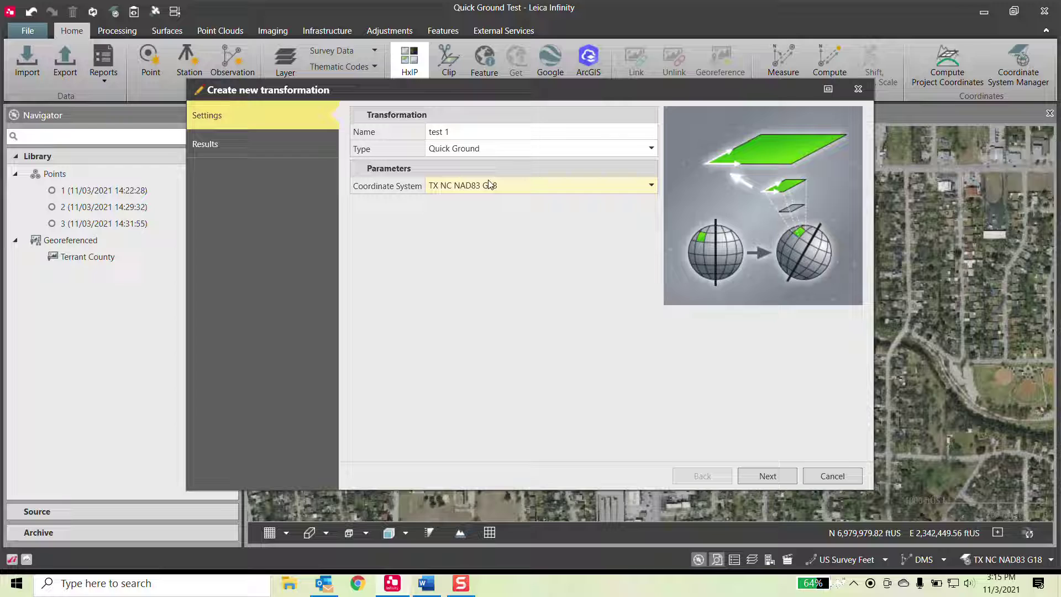
click(768, 475)
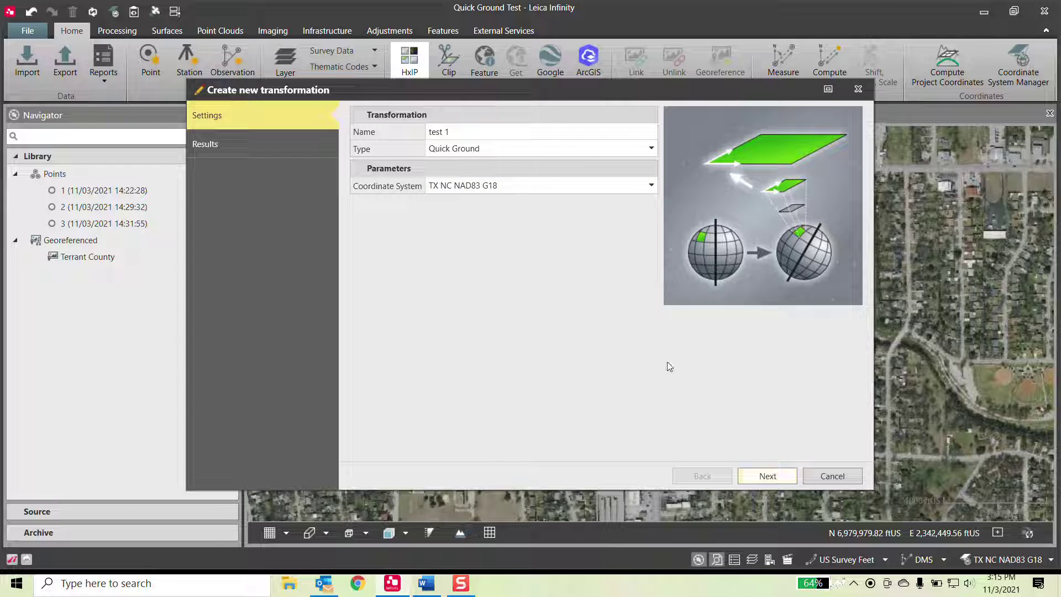
Scale the ground system from a known point, picking project point 2.
click(508, 133)
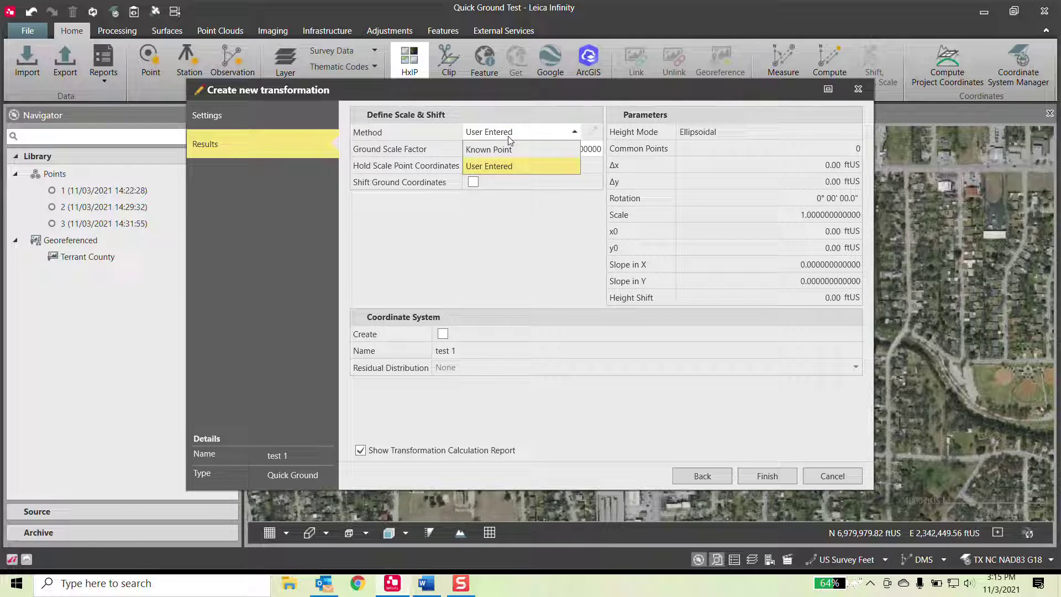
click(502, 151)
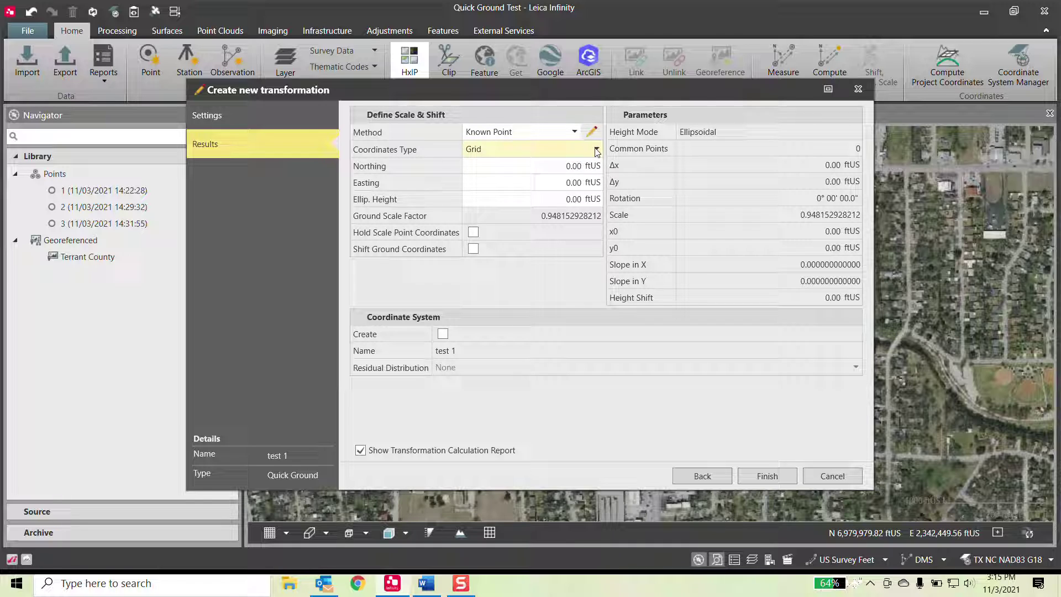
click(514, 149)
click(509, 166)
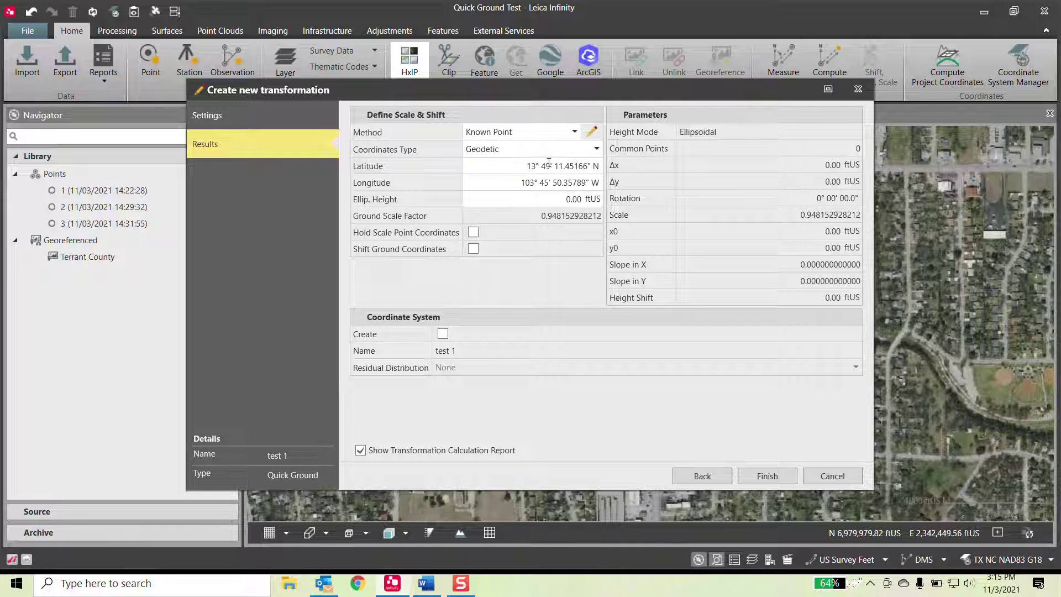
click(592, 132)
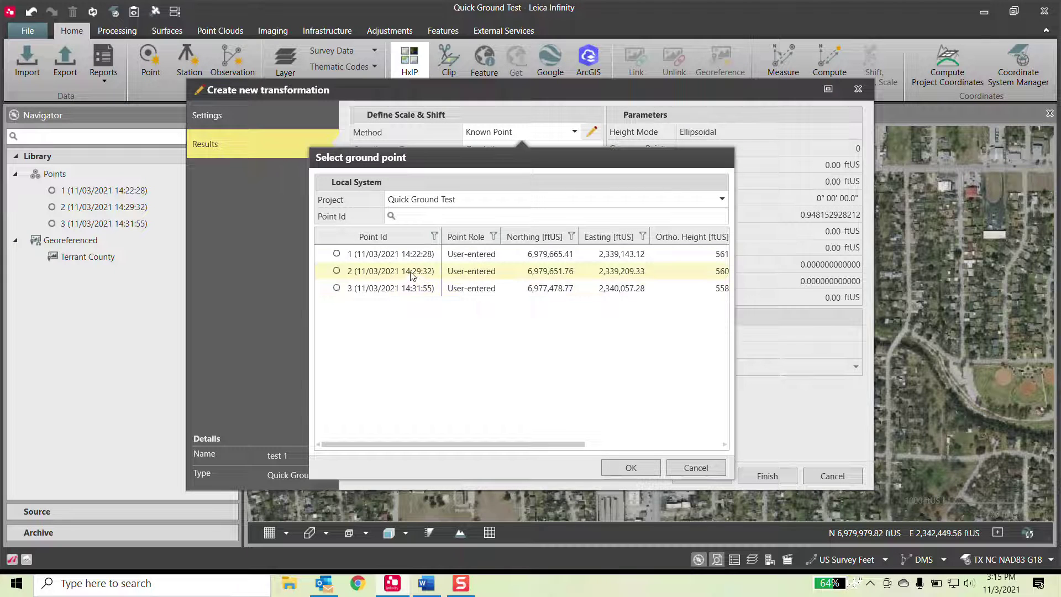
click(396, 273)
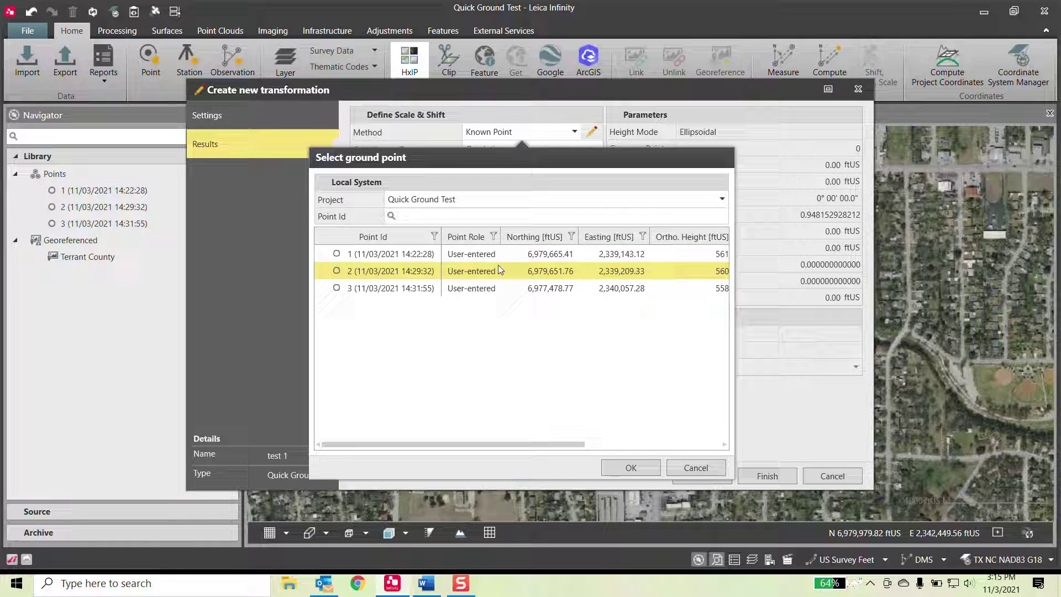
click(632, 470)
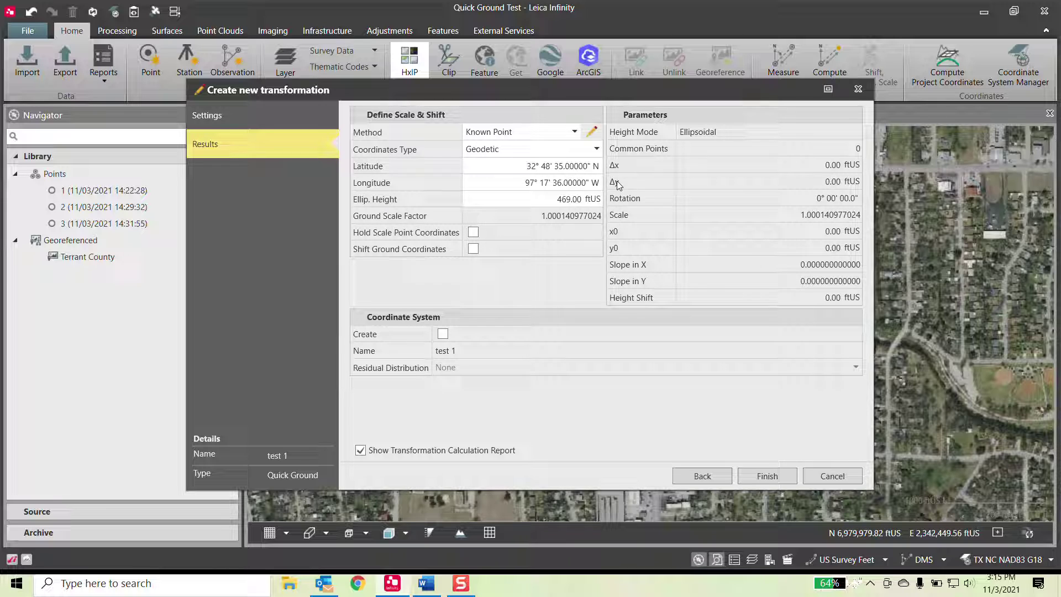
Show the known point in grid coordinates, giving scale factor 1.000140977024, with ground shifting off.
click(575, 149)
click(525, 183)
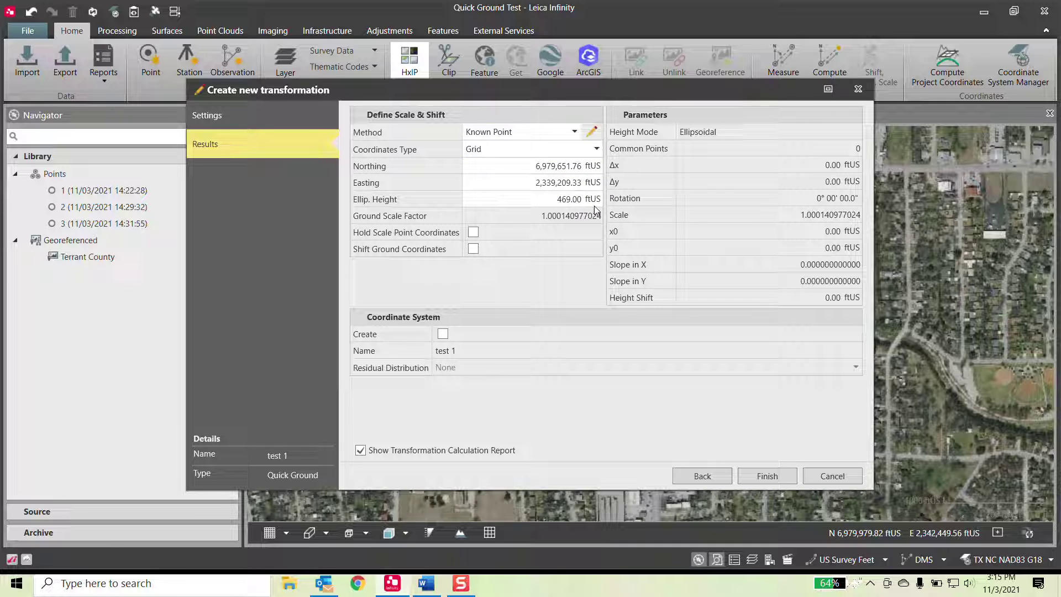
drag(542, 216, 600, 216)
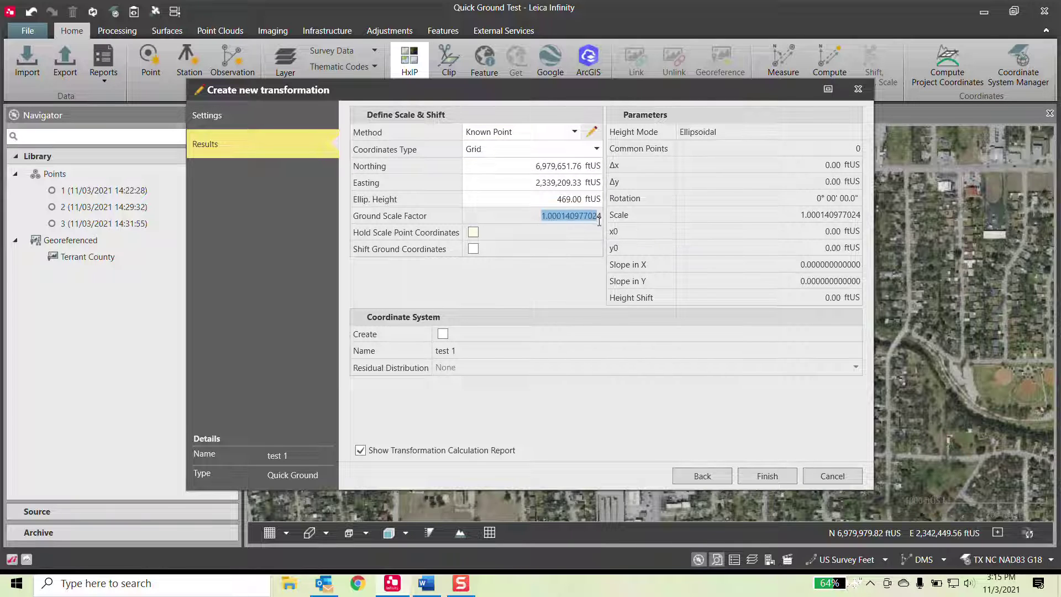
click(562, 254)
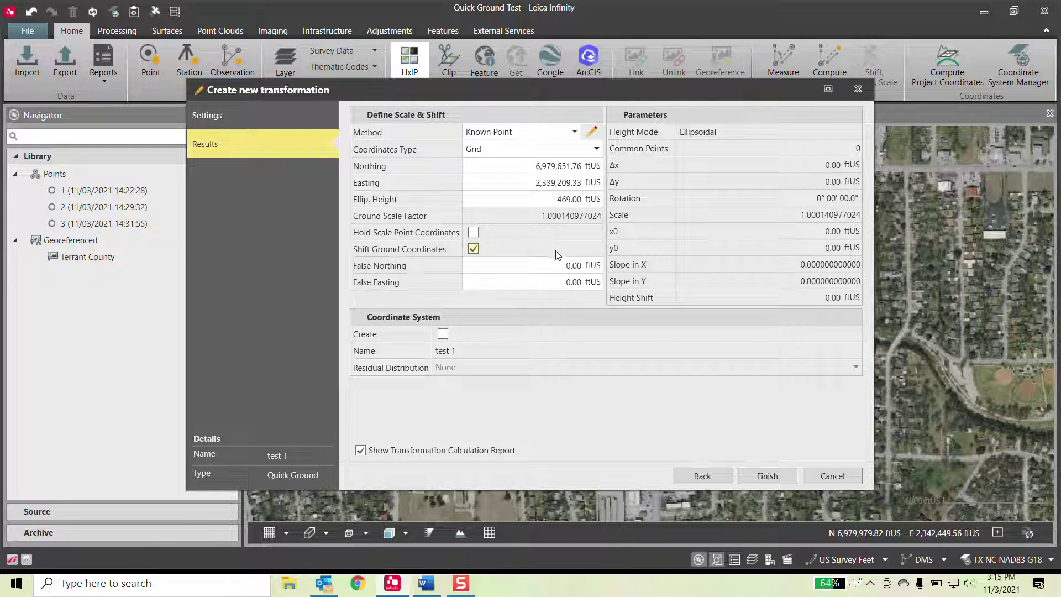
click(473, 250)
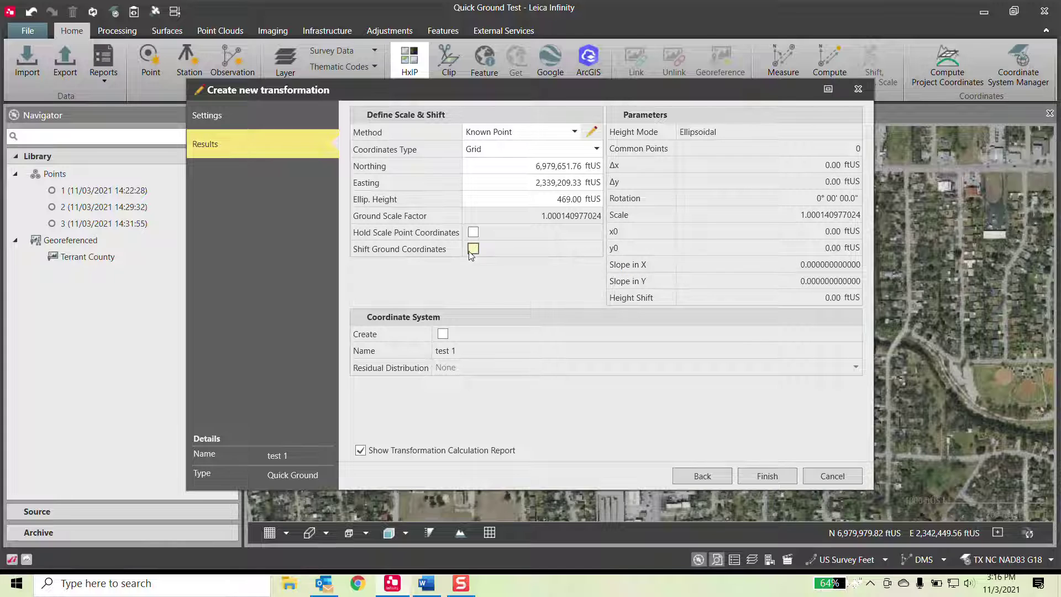
Bring the Word note forward and move it aside to reveal the scale factor.
click(427, 586)
drag(708, 215, 767, 250)
click(589, 468)
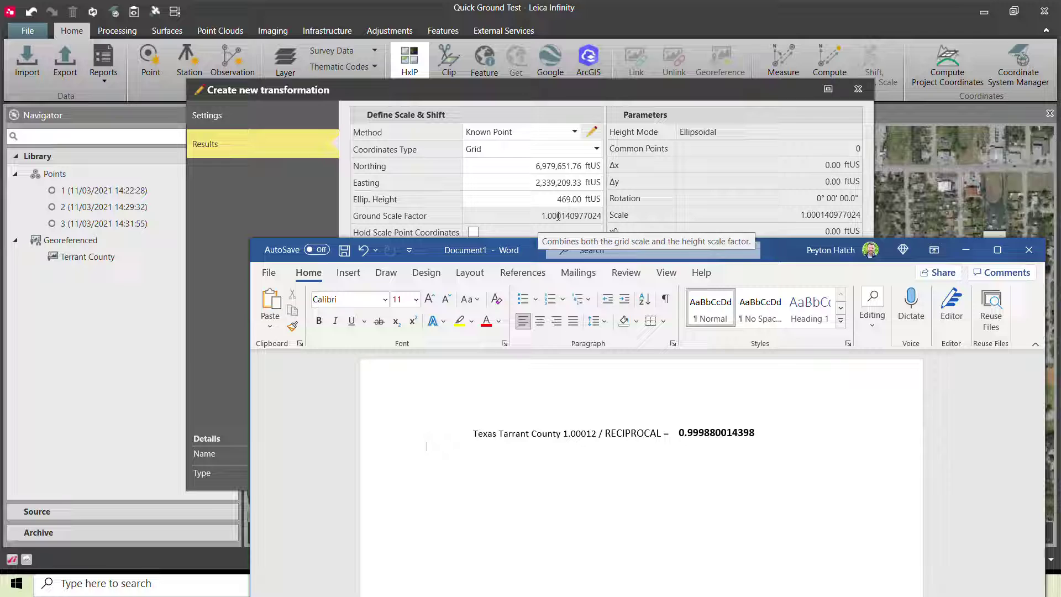
Highlight 'County 1.00012' in the Word note, then minimize the Word window.
click(563, 433)
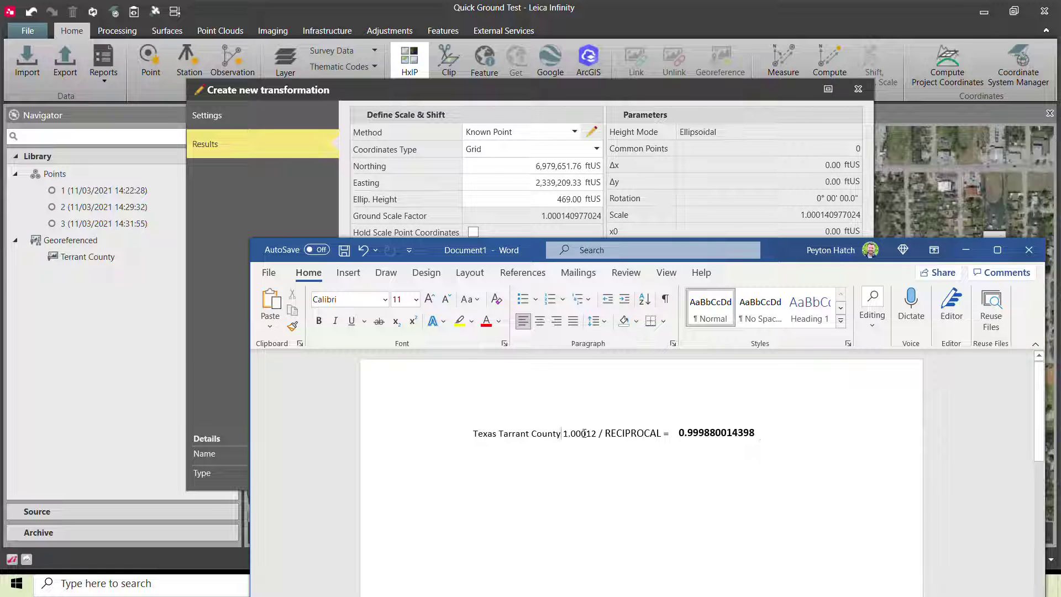
drag(585, 433, 533, 434)
click(545, 476)
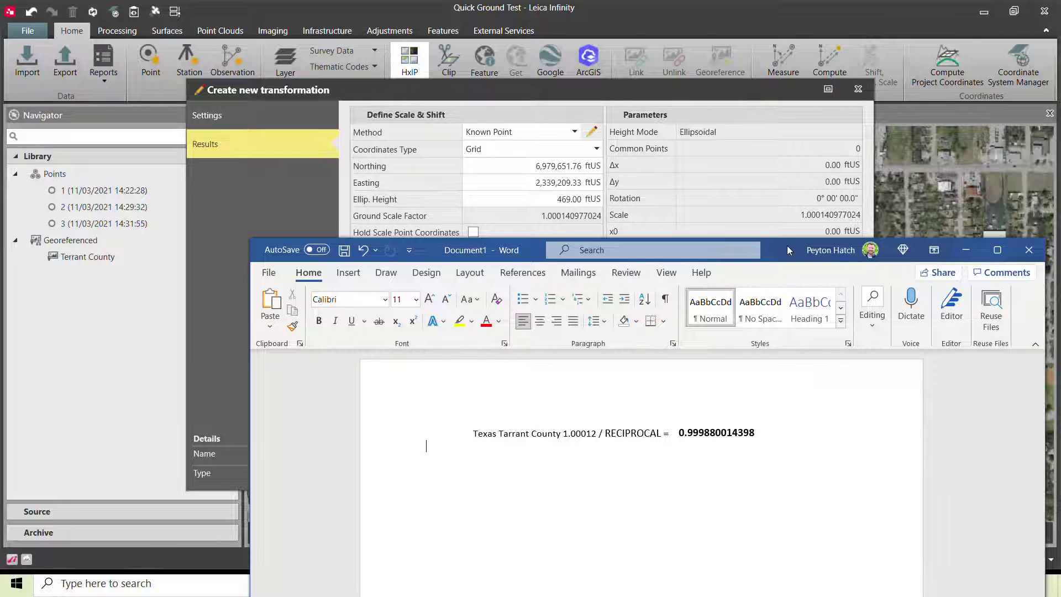
drag(787, 245, 778, 252)
click(957, 256)
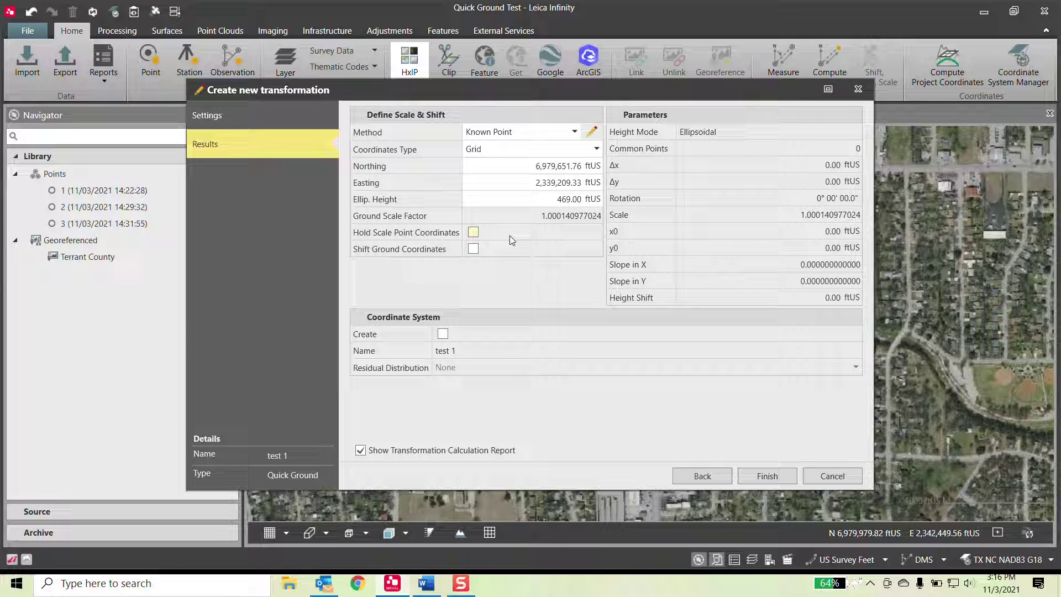
Enable Shift Ground Coordinates with False Northing -6,000,000.00 and False Easting -2,000,000.00 ftUS.
click(473, 249)
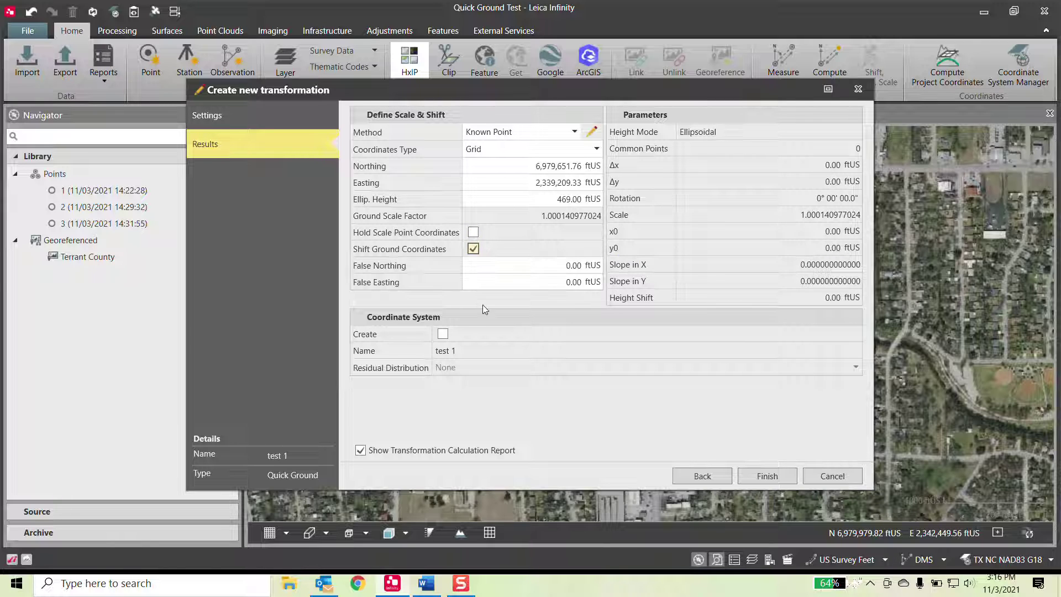
click(545, 265)
drag(565, 265, 590, 270)
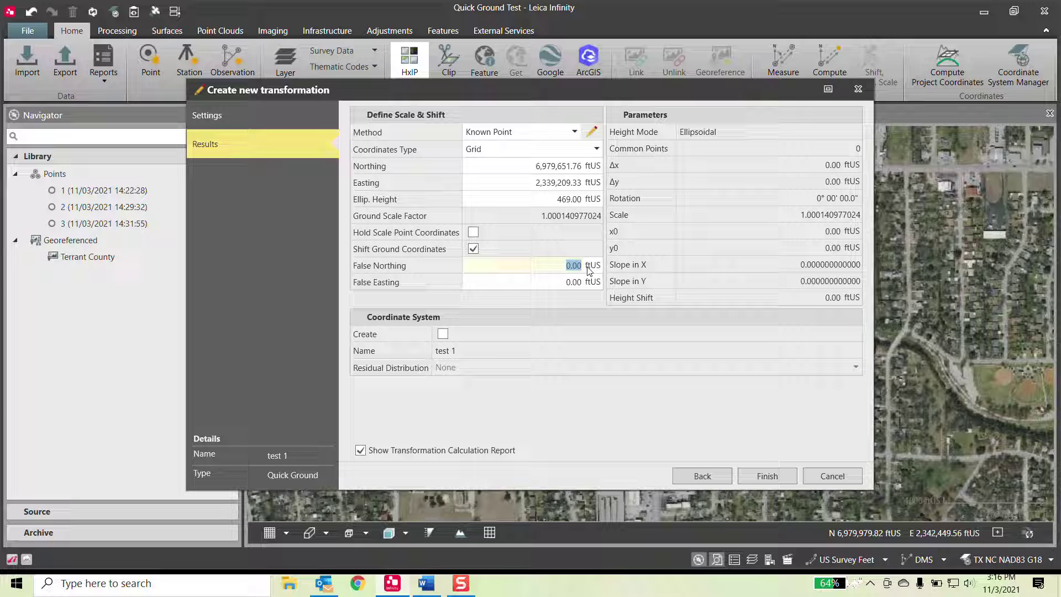
key(BackSpace)
text(-6000000)
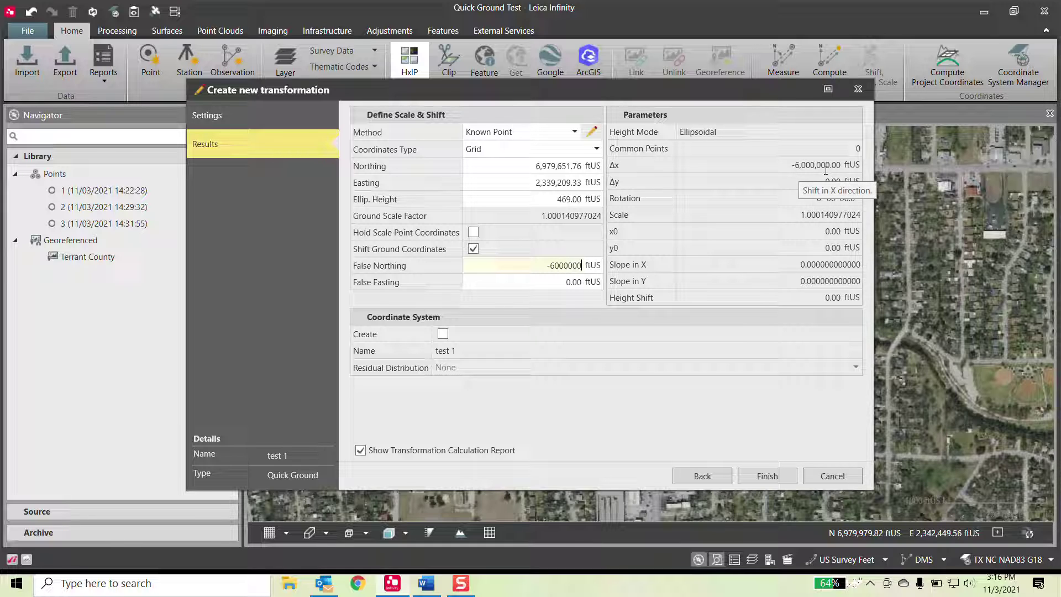
click(556, 279)
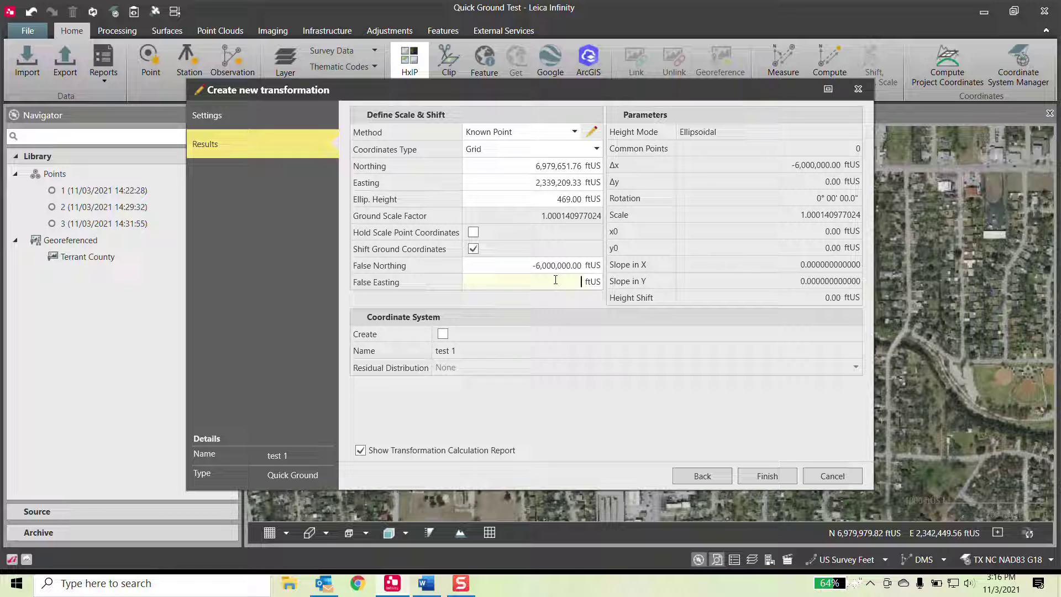
text(-2000000)
key(BackSpace)
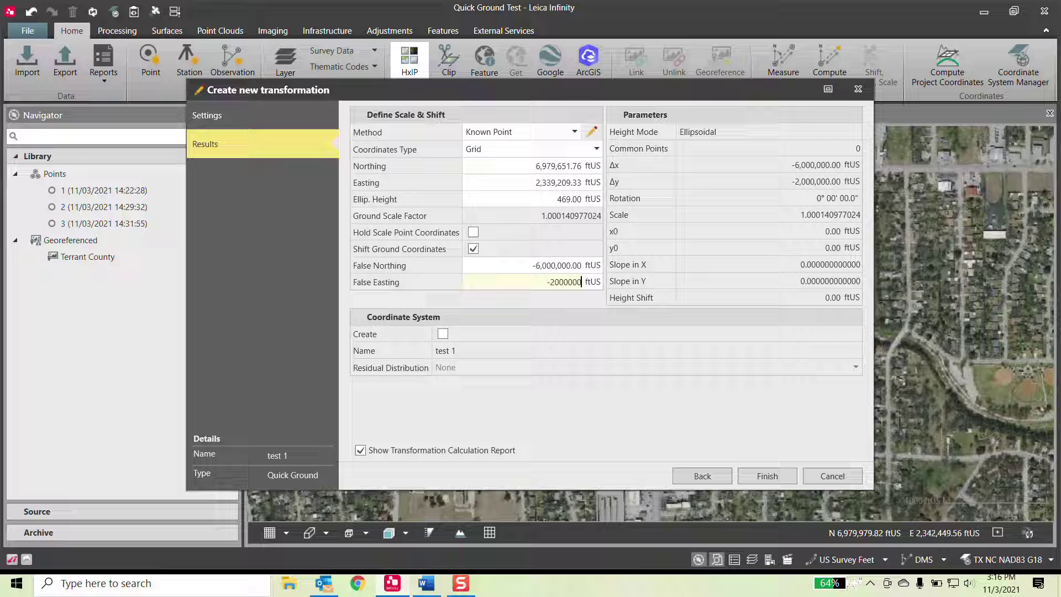
key(shift+Tab)
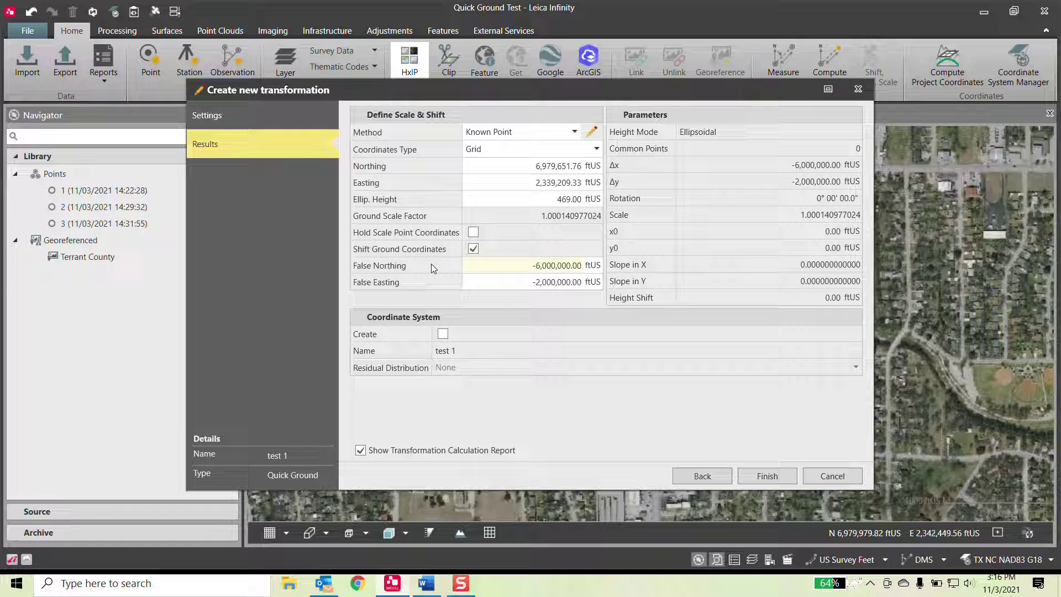
Turn off the ground shift, briefly hold scale point coordinates to check Δx/Δy, then release it.
click(473, 249)
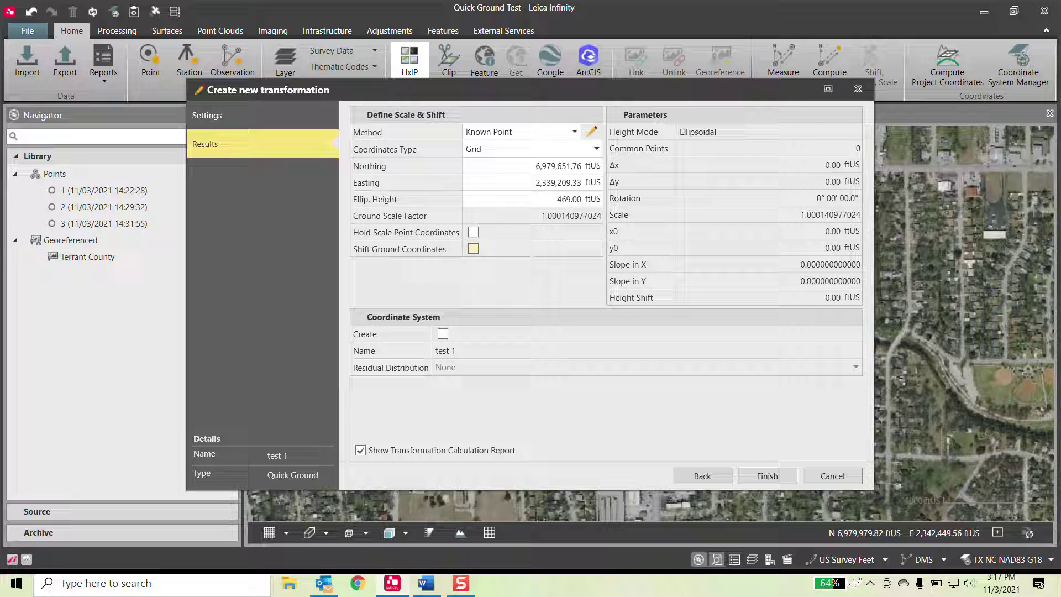
click(473, 233)
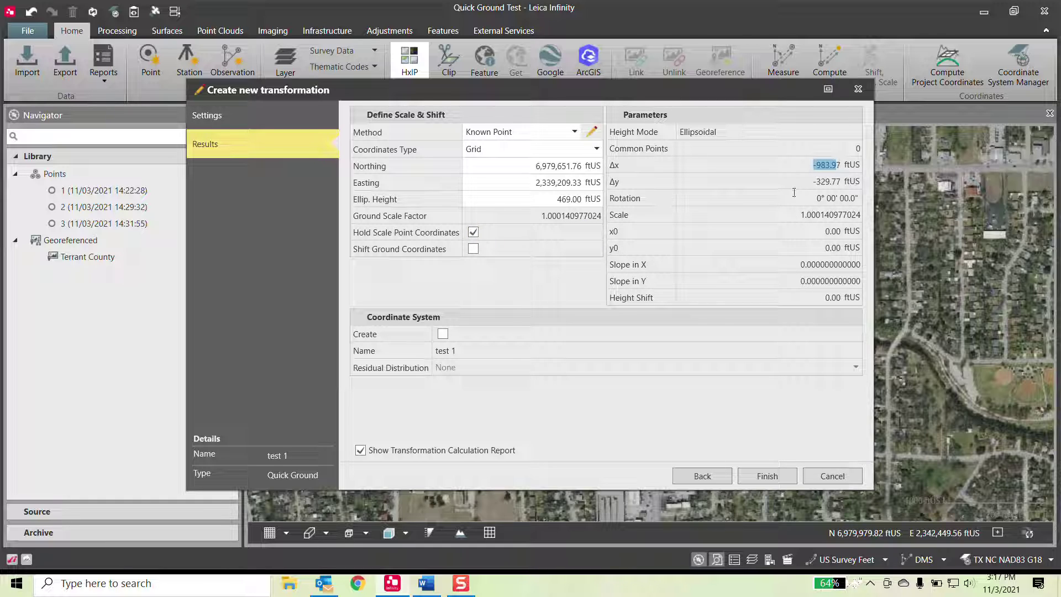
drag(805, 186, 830, 184)
click(776, 201)
click(475, 232)
Re-enable the ground shift, create the 'test 1' coordinate system, and close the calculation report.
click(474, 249)
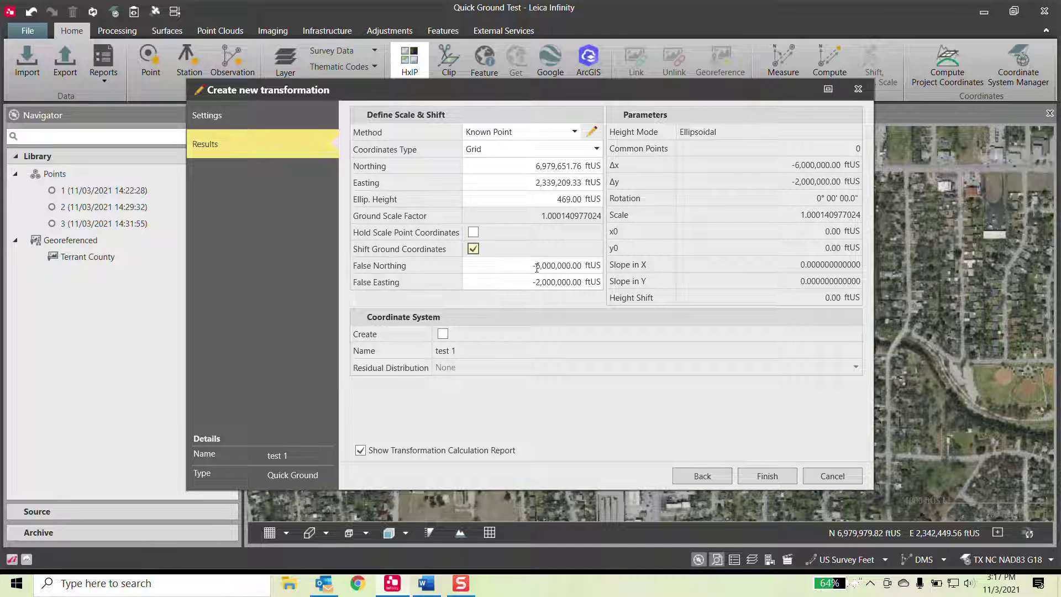
click(443, 334)
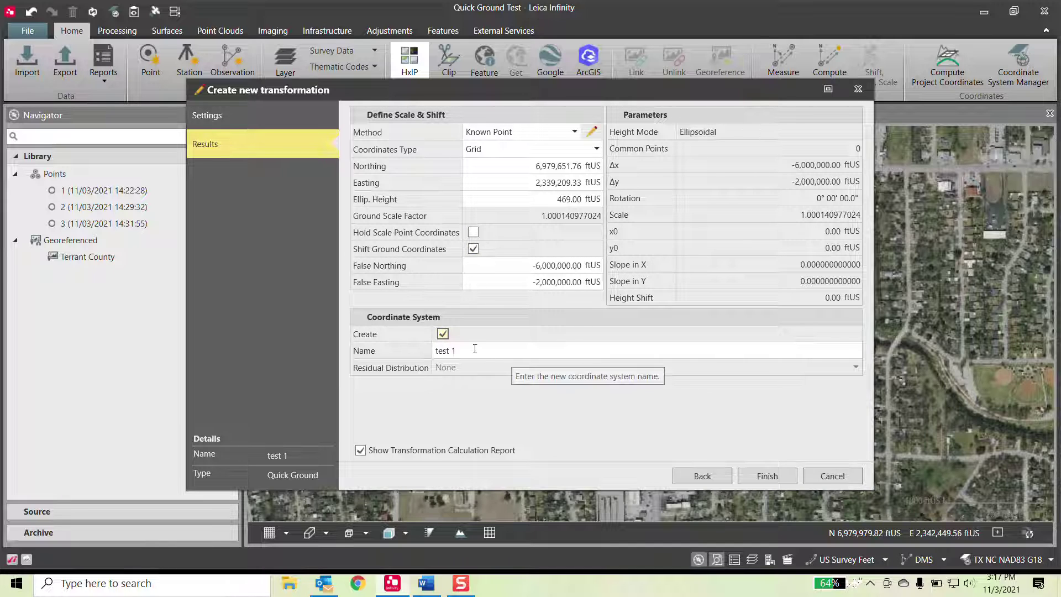
click(768, 476)
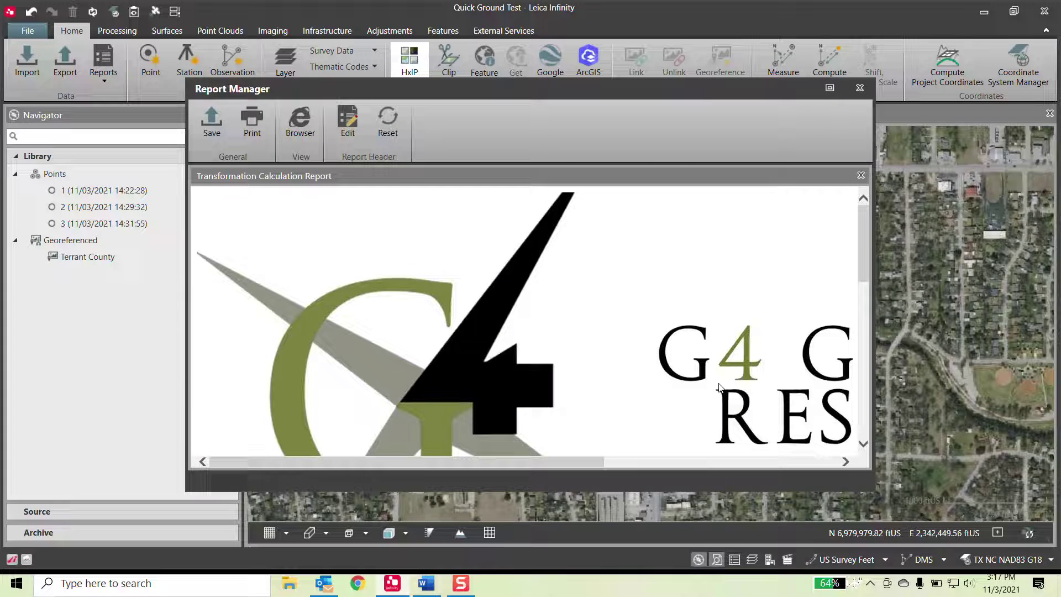
click(860, 89)
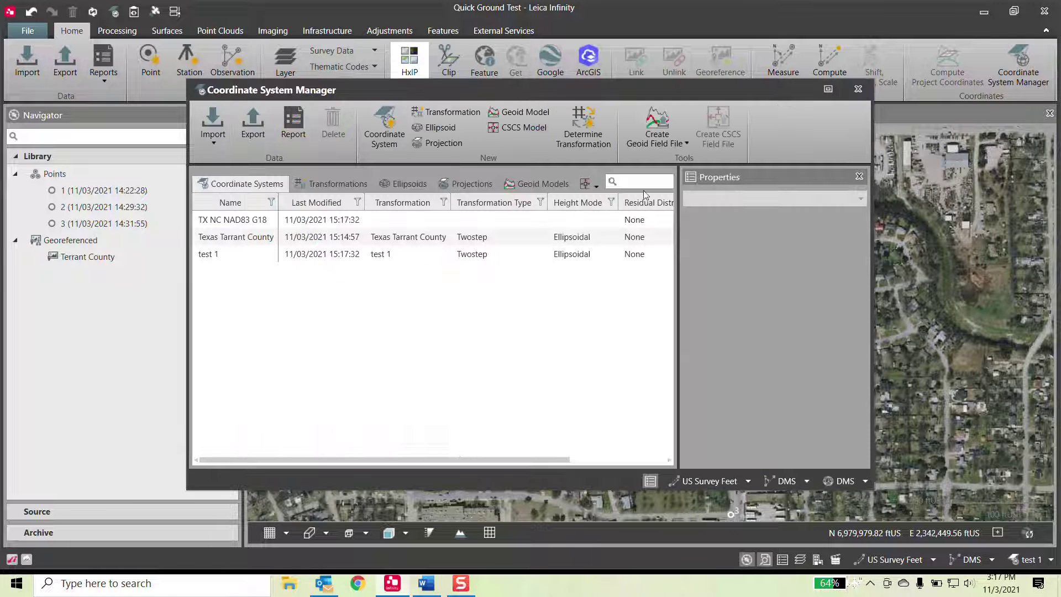
Compare the points table under TX NC NAD83 G18 and Texas Tarrant County, then make test 1 active.
click(859, 89)
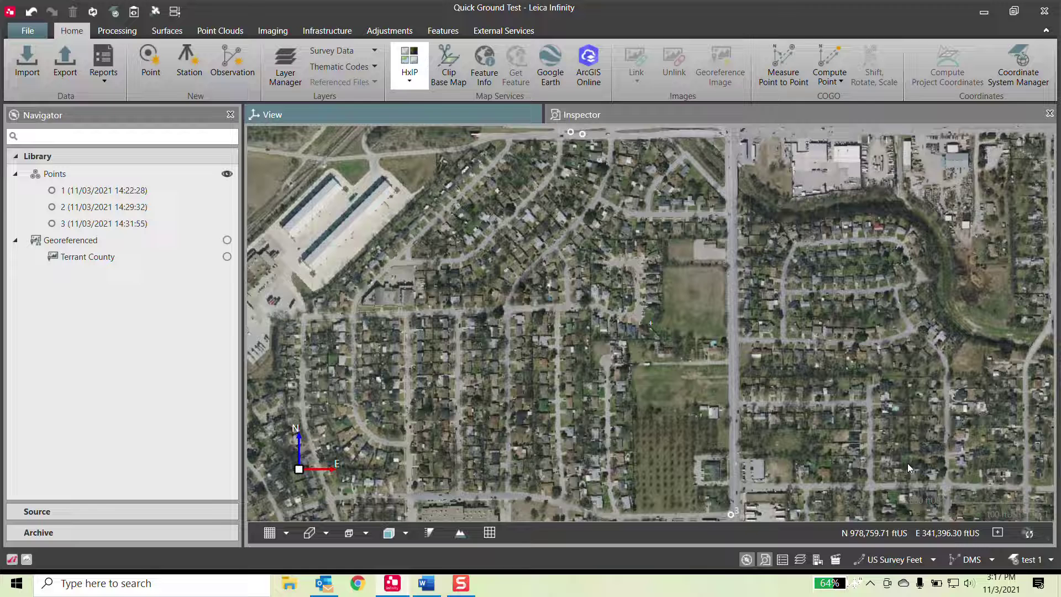
click(1009, 562)
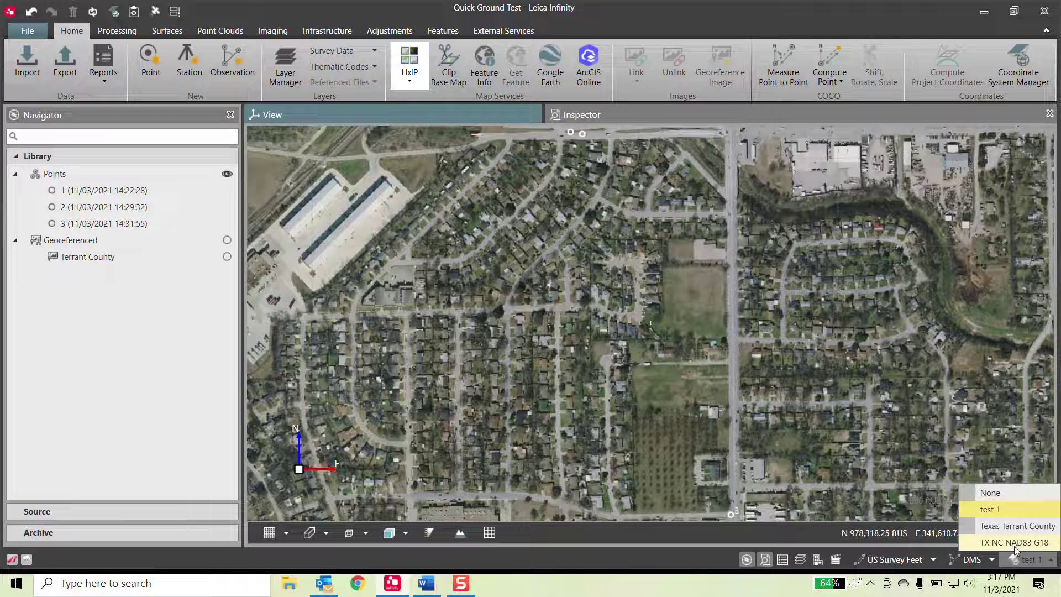
click(1015, 543)
click(582, 115)
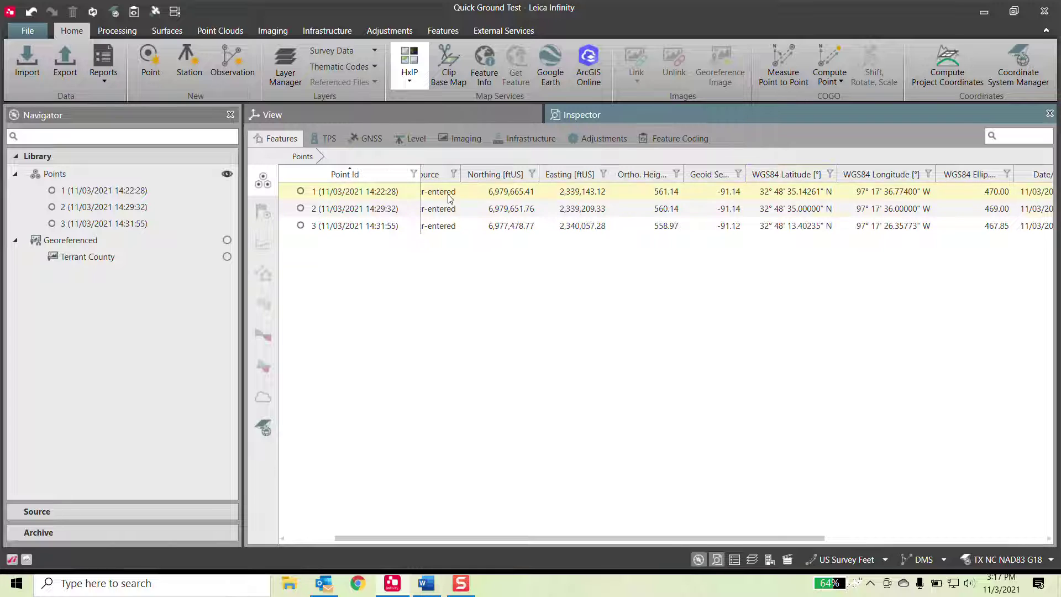
click(996, 561)
click(998, 527)
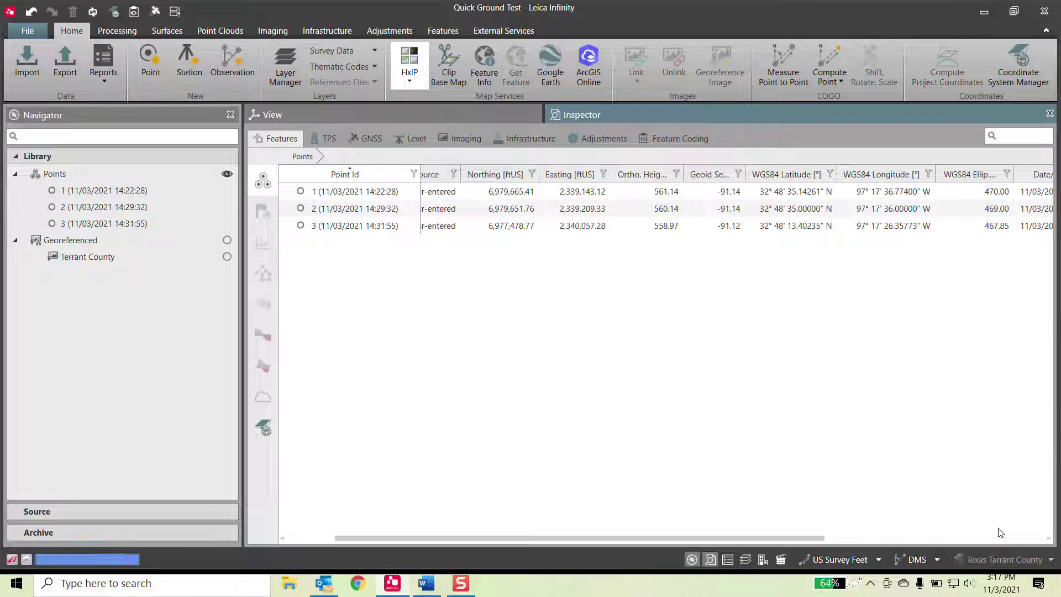
click(994, 560)
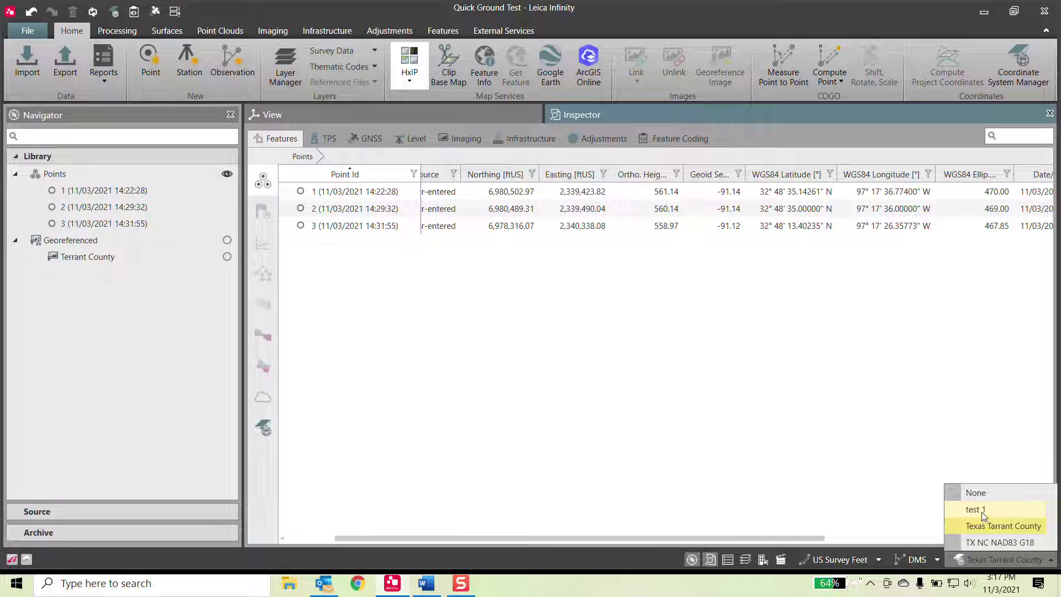
click(982, 512)
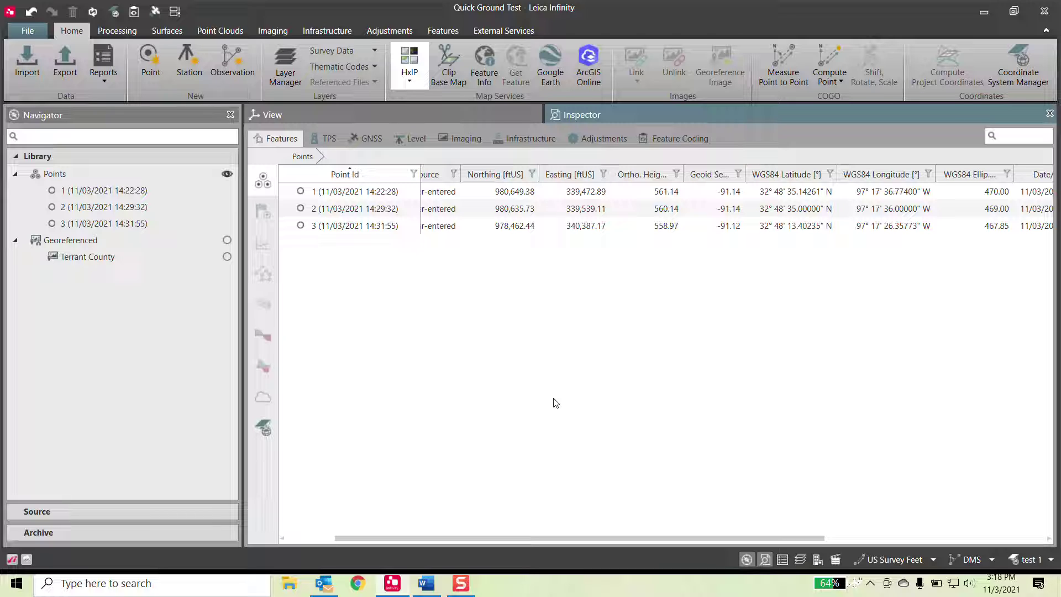
Review the Texas Tarrant County system's properties in Coordinate System Manager, then return to the map.
click(989, 83)
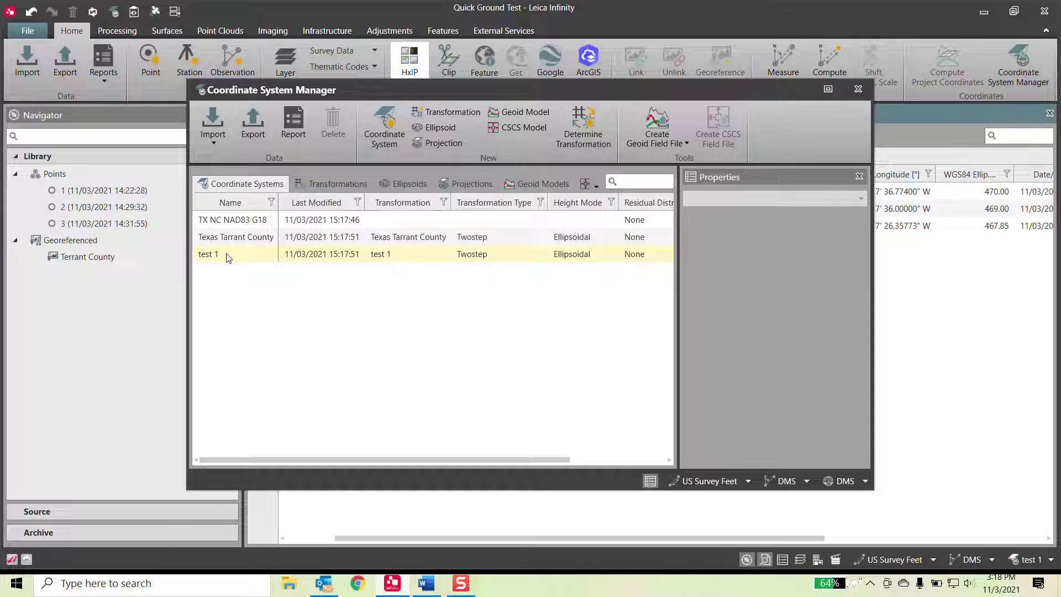
click(238, 242)
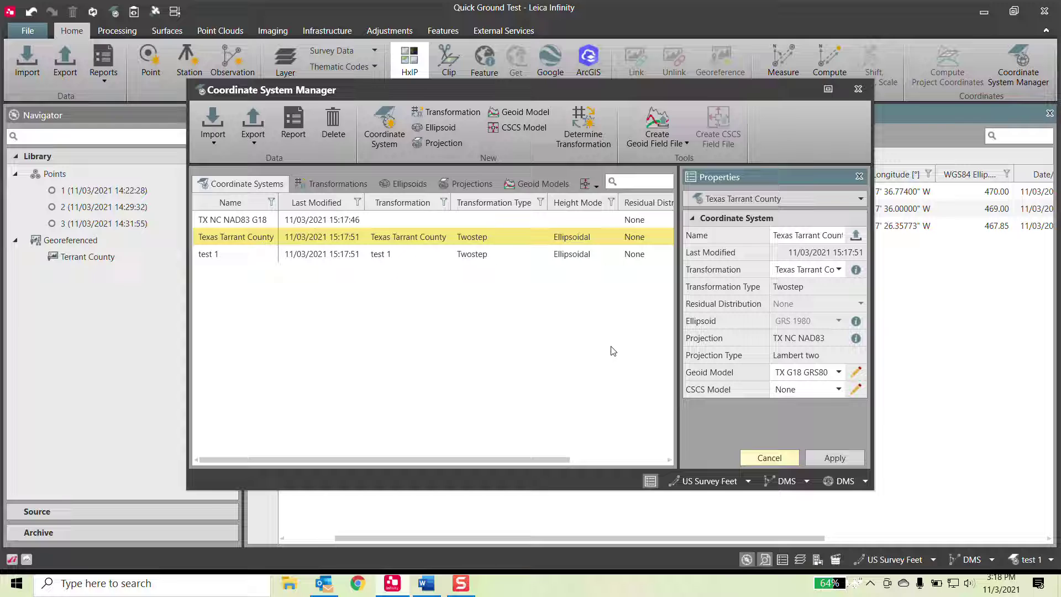
click(858, 89)
click(336, 123)
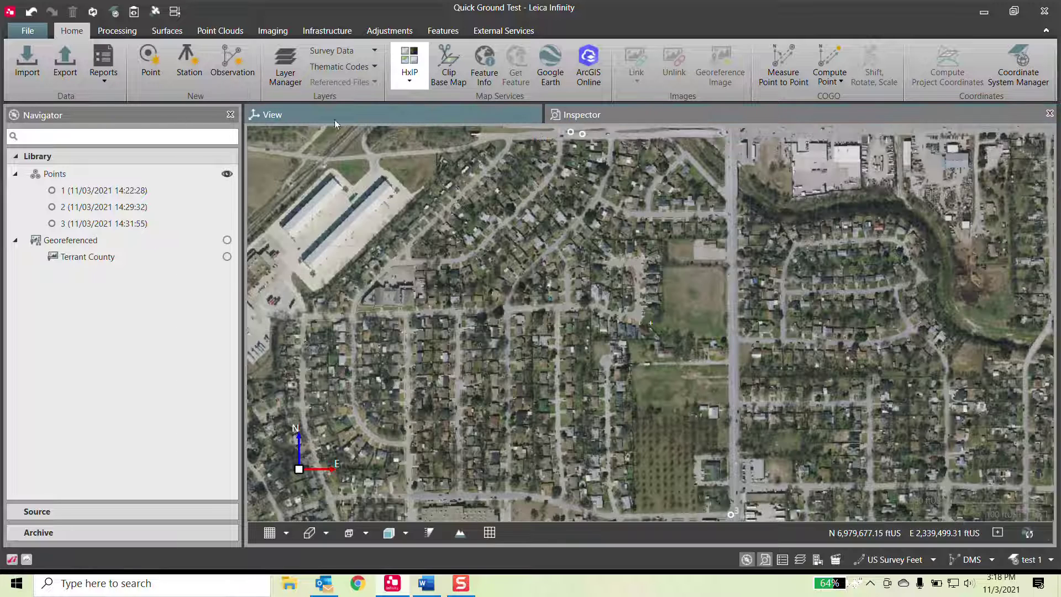